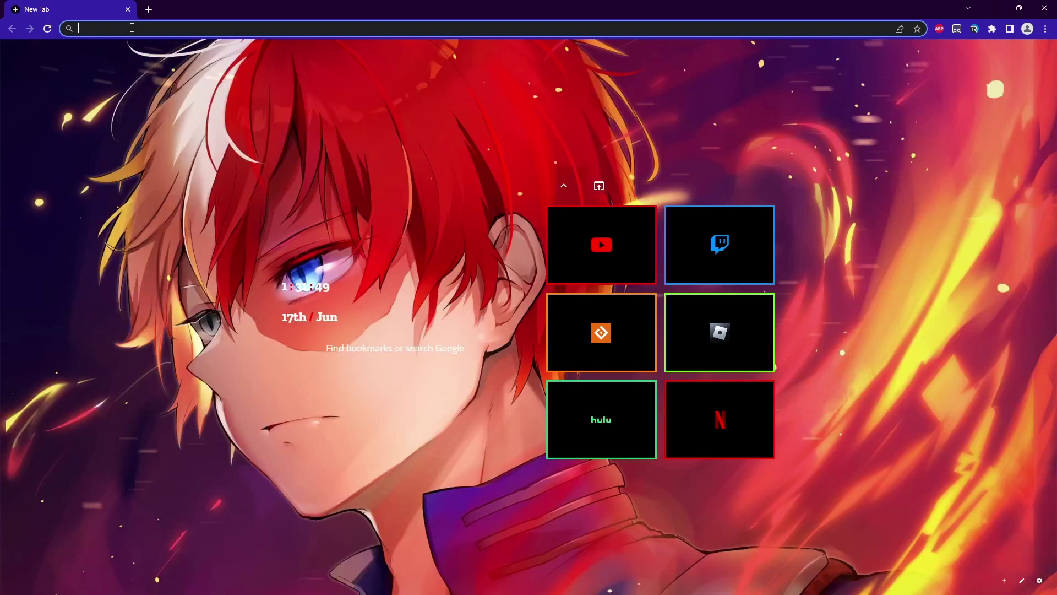
Search Google for 'roblox account manager' from the Chrome address bar
{"action": "left_click", "coordinate": [118, 27]}
{"action": "type", "text": "roblox account"}
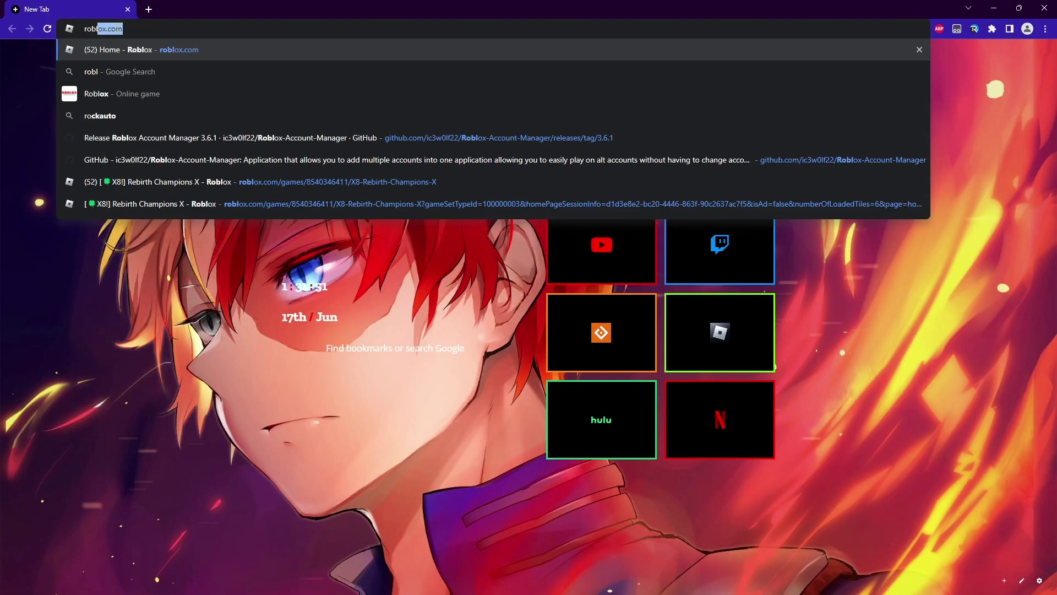
{"action": "type", "text": " manager"}
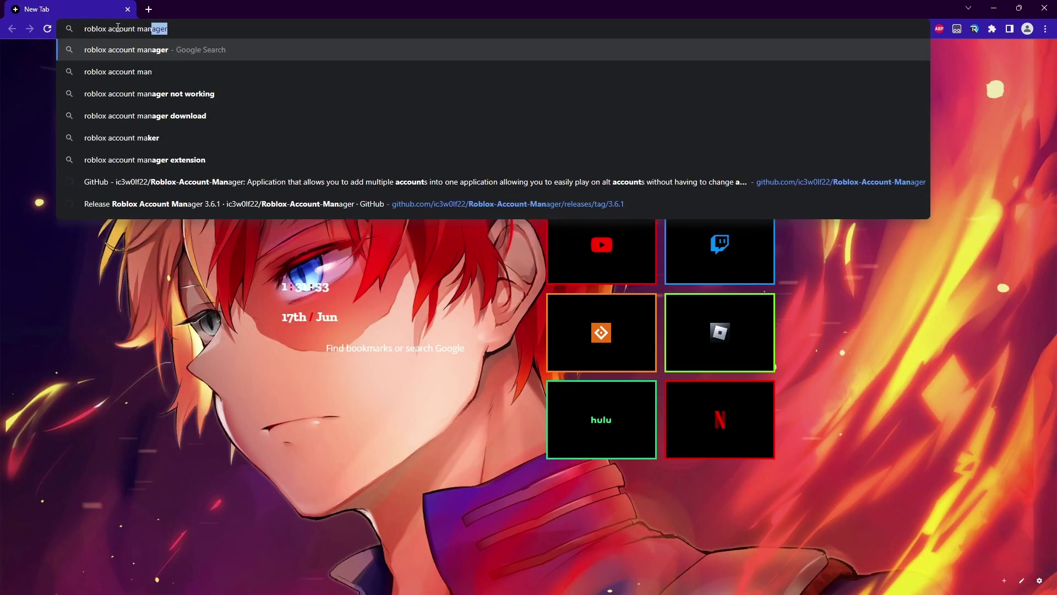
{"action": "key", "text": "Return"}
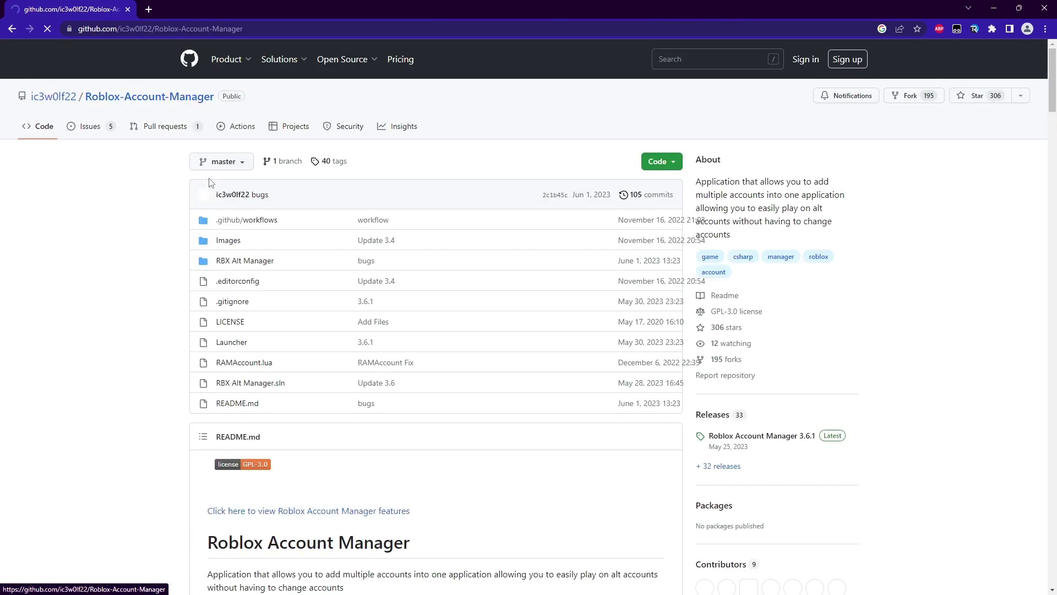
Open the 3.6.1 release page, scroll to its assets, and restore Chrome to a smaller window
{"action": "scroll", "coordinate": [742, 274], "scroll_direction": "down", "scroll_amount": 2}
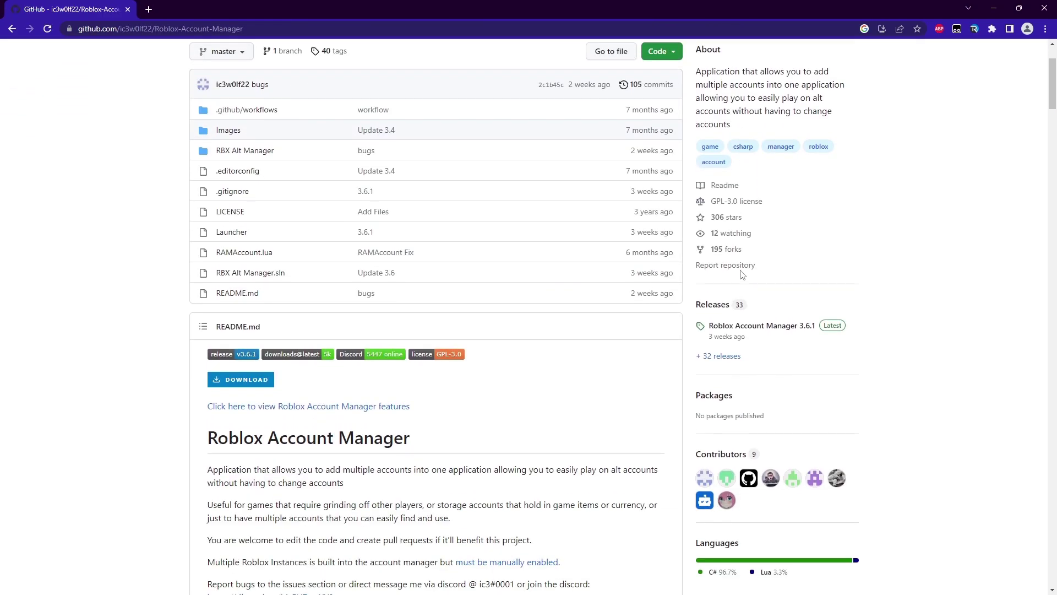
{"action": "left_click", "coordinate": [768, 329]}
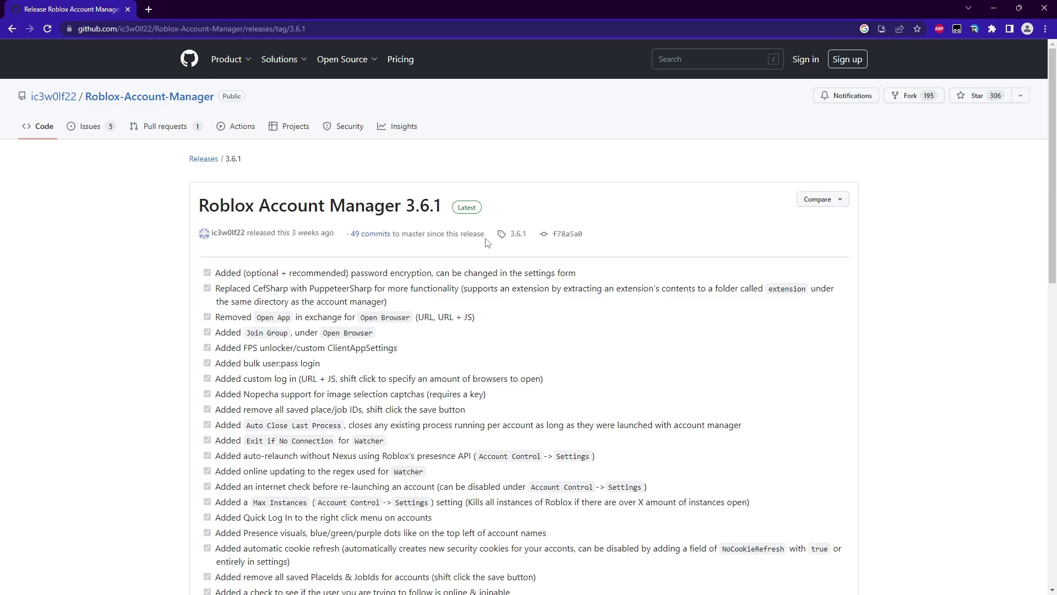
{"action": "scroll", "coordinate": [489, 250], "scroll_direction": "down", "scroll_amount": 8}
{"action": "scroll", "coordinate": [489, 251], "scroll_direction": "down", "scroll_amount": 5}
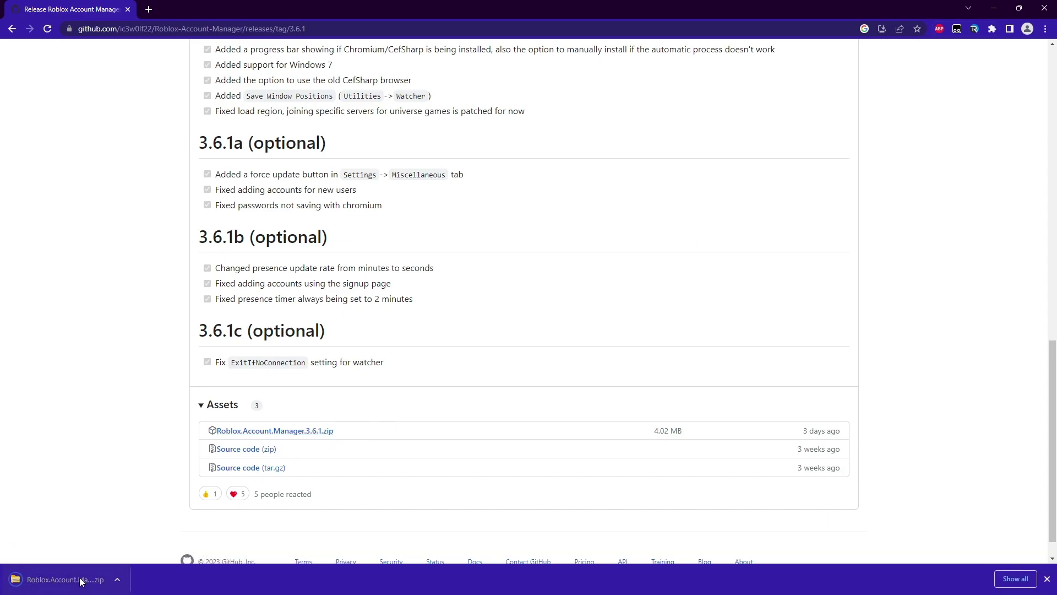
{"action": "left_click", "coordinate": [1023, 10]}
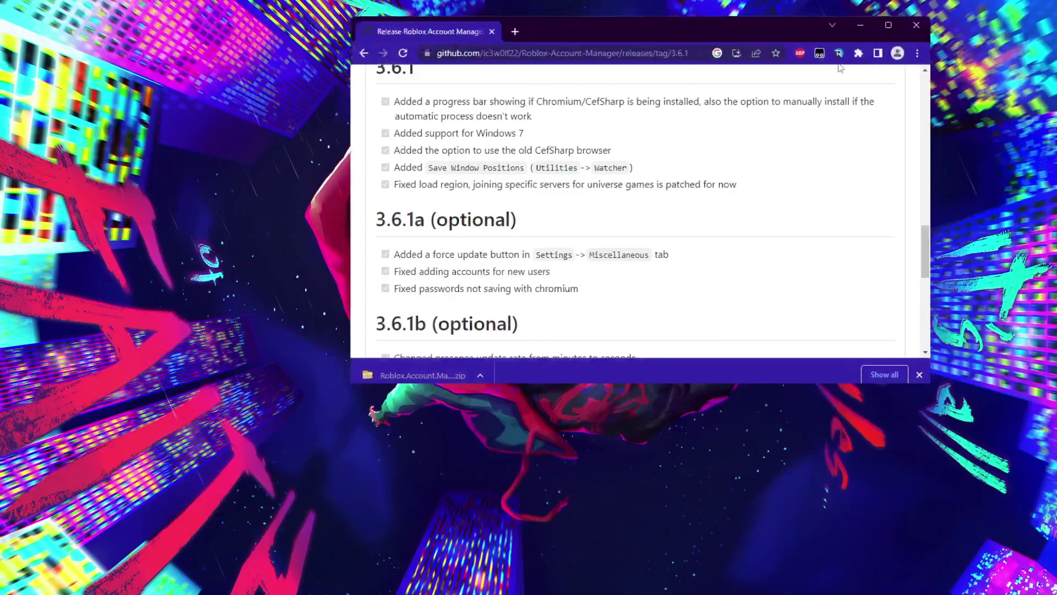
Drop the downloaded zip on the desktop and extract it into Desktop > Account Manager
{"action": "left_click_drag", "start_coordinate": [450, 349], "coordinate": [273, 196]}
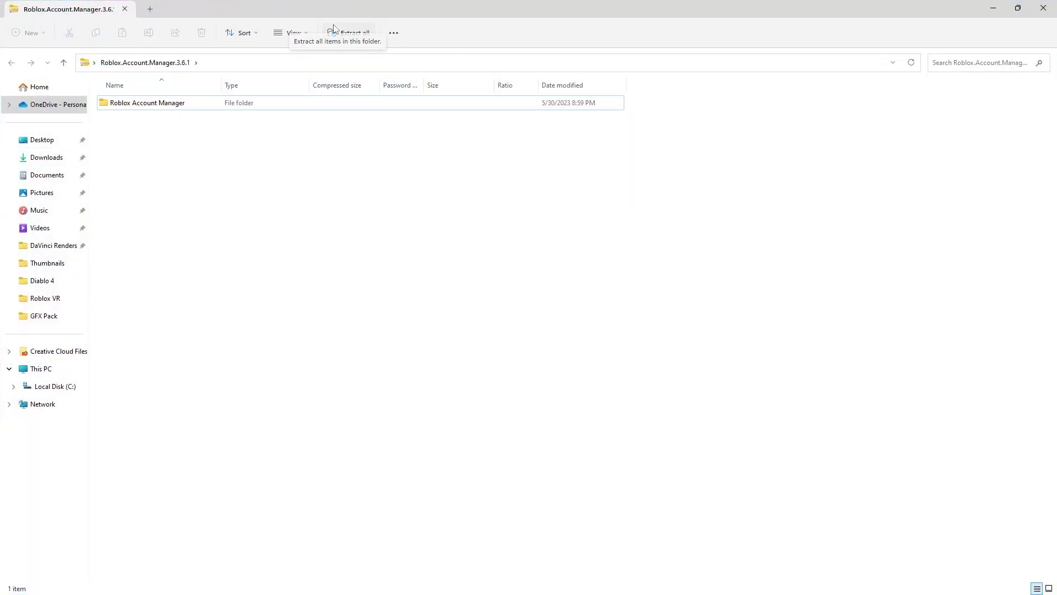
{"action": "left_click", "coordinate": [354, 34]}
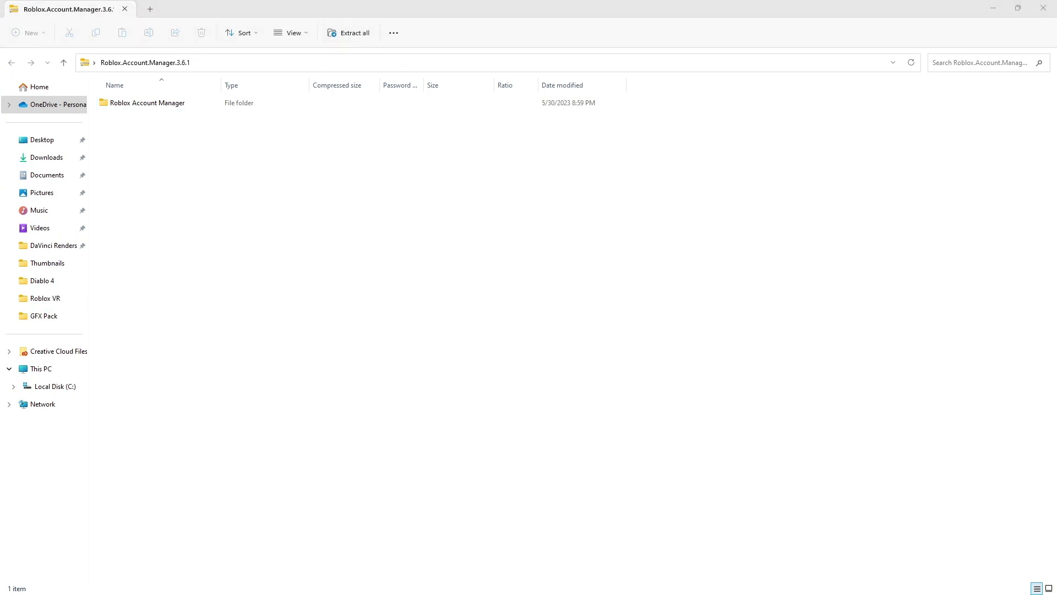
{"action": "left_click", "coordinate": [570, 246]}
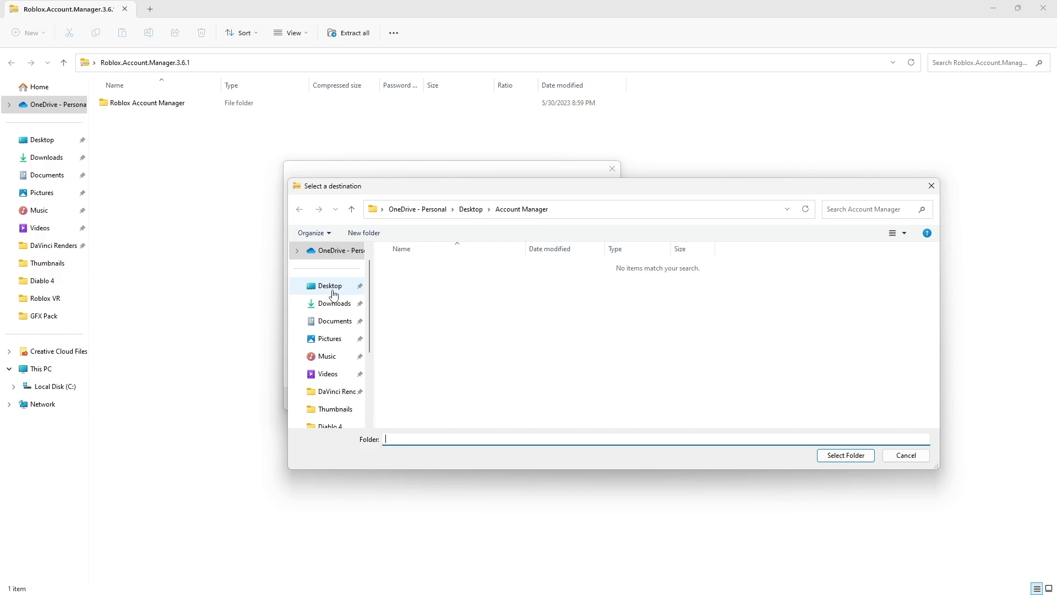
{"action": "left_click", "coordinate": [333, 290]}
{"action": "left_click", "coordinate": [426, 267]}
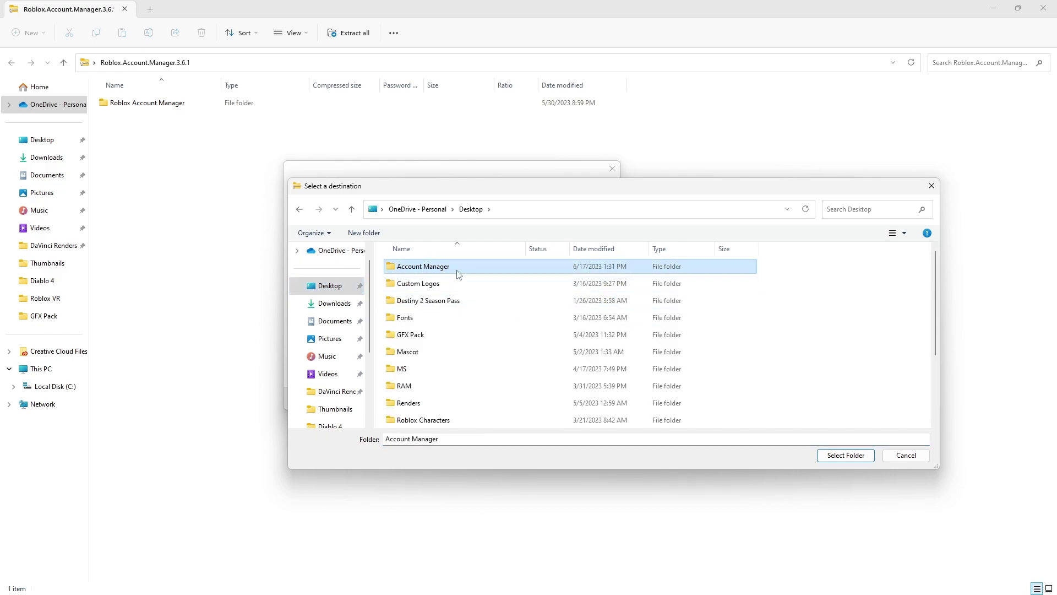
{"action": "left_click", "coordinate": [851, 456]}
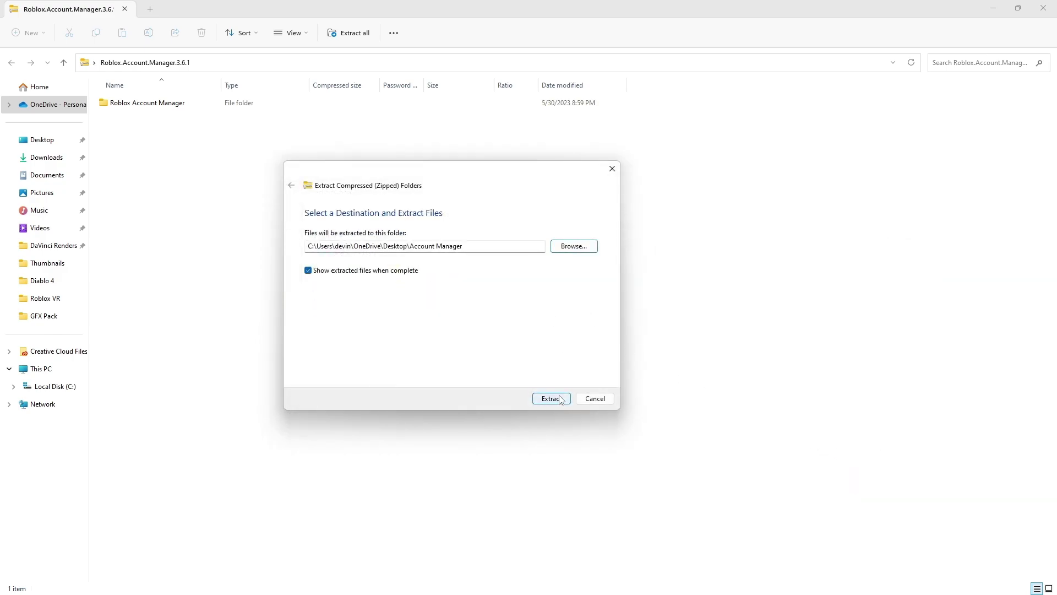
{"action": "left_click", "coordinate": [561, 399]}
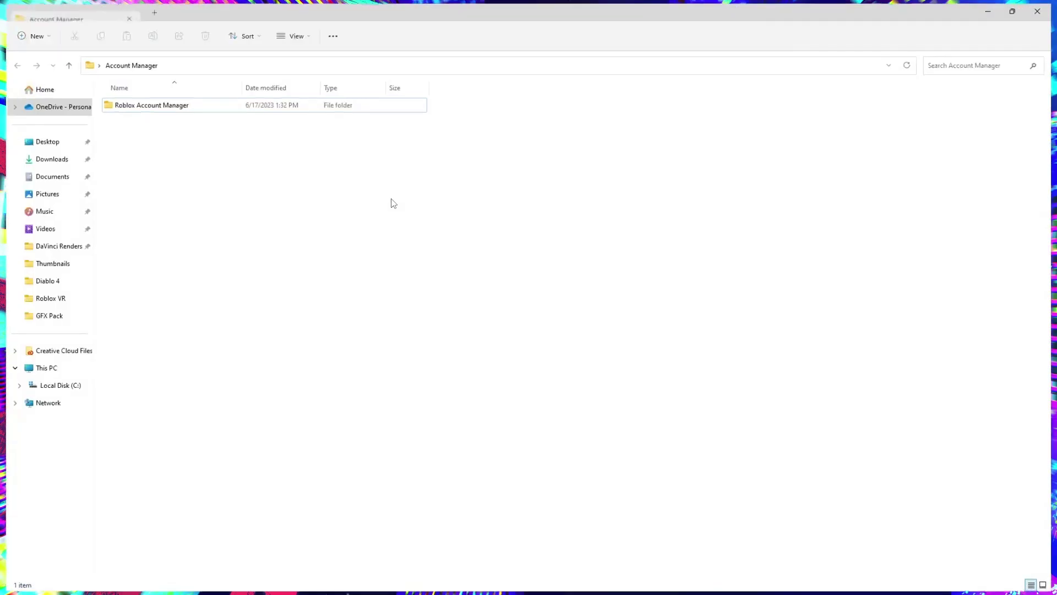
Launch Roblox Account Manager, keep WindowScale 1.33, dismiss the font-scaling notice, and centre its window
{"action": "double_click", "coordinate": [158, 105]}
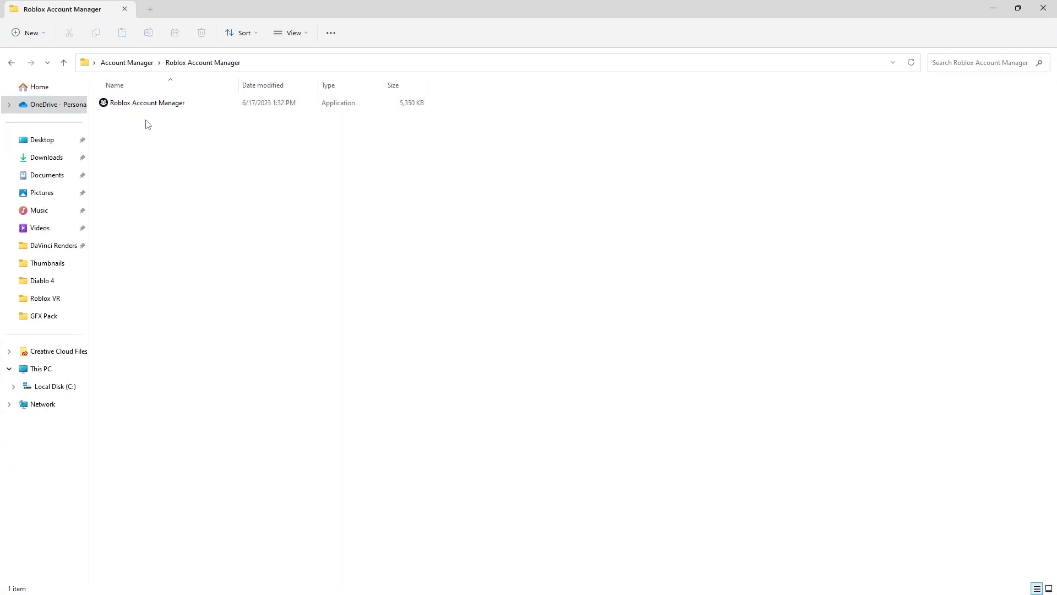
{"action": "double_click", "coordinate": [146, 106]}
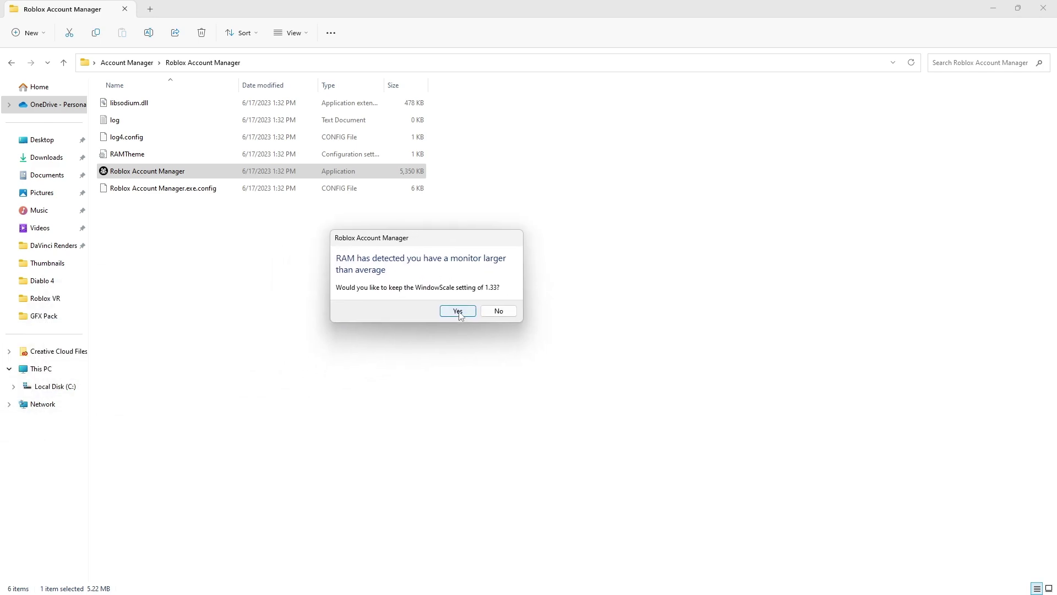
{"action": "left_click", "coordinate": [459, 311]}
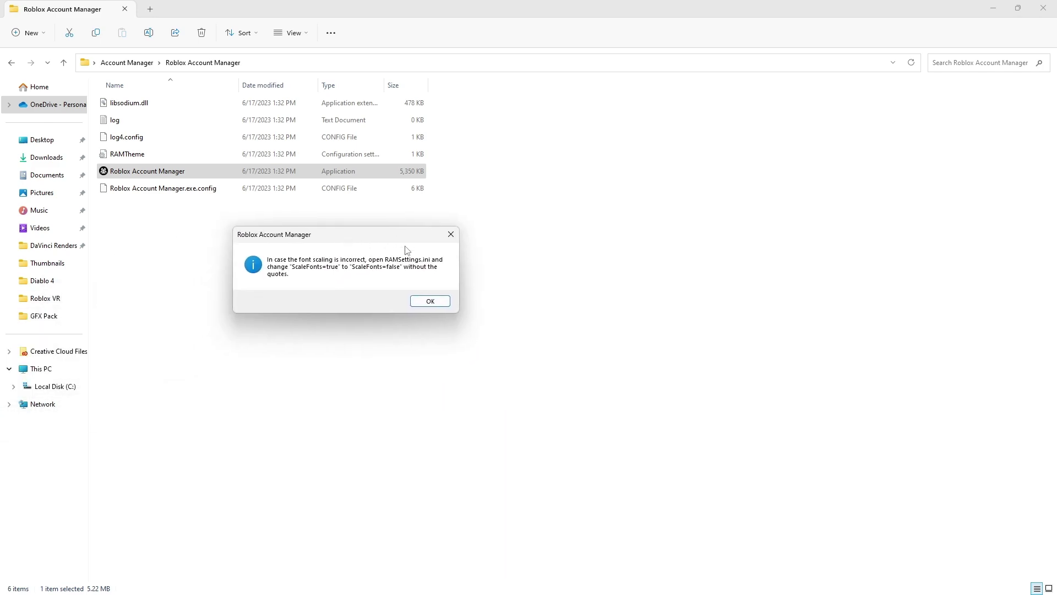
{"action": "left_click", "coordinate": [428, 303]}
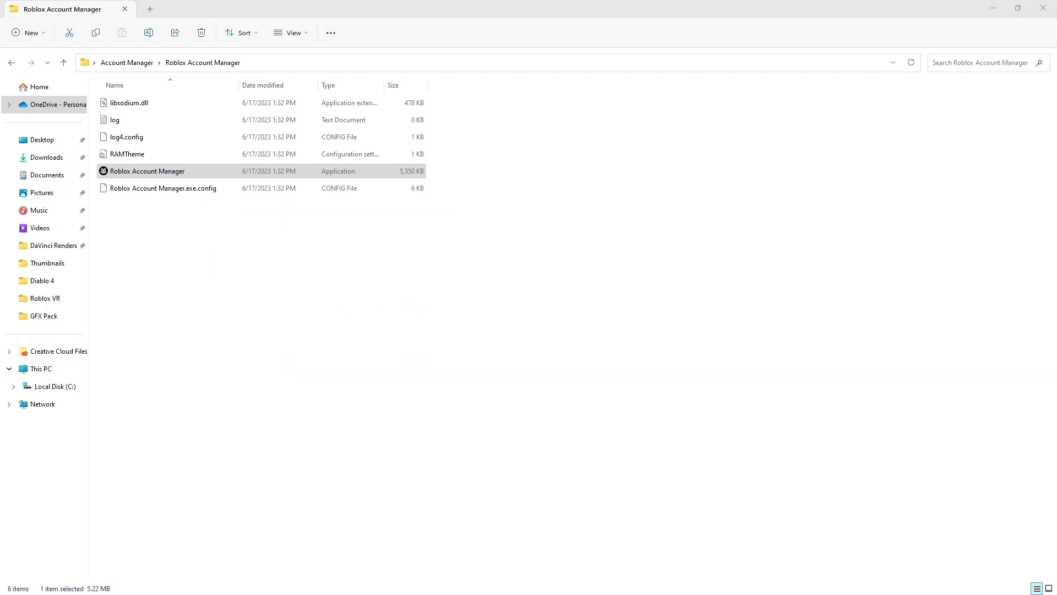
{"action": "left_click_drag", "start_coordinate": [79, 114], "coordinate": [648, 126]}
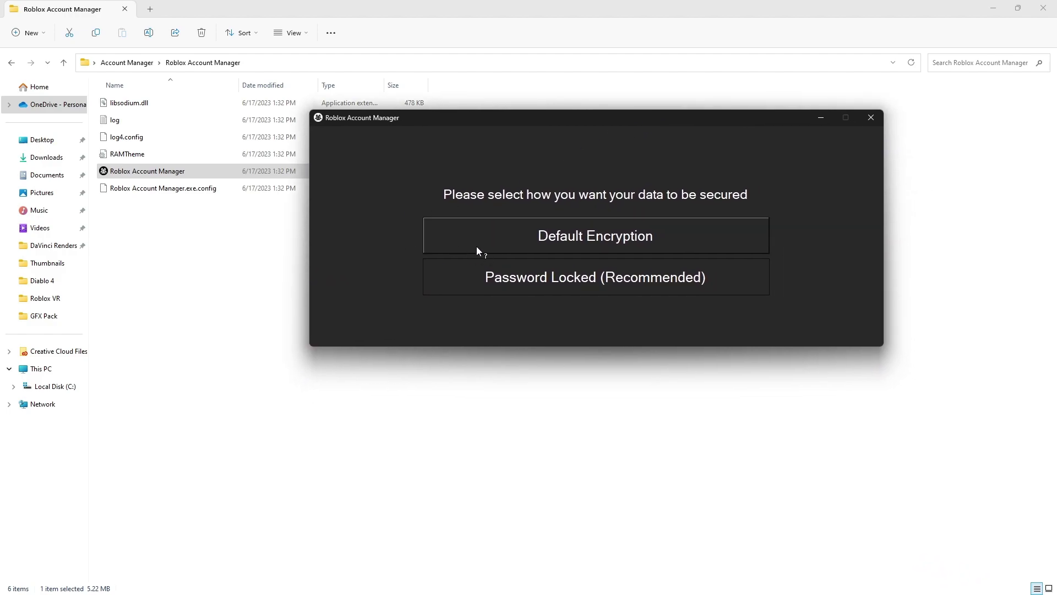
Choose Password Locked (Recommended), then set and confirm a password for the account data
{"action": "mouse_move", "coordinate": [573, 238]}
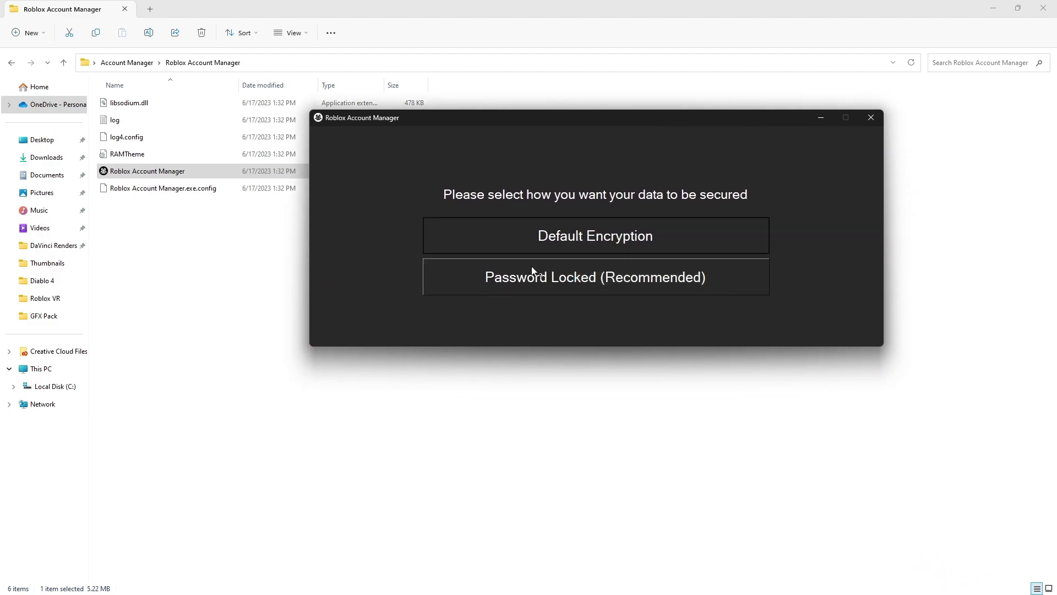
{"action": "mouse_move", "coordinate": [553, 279]}
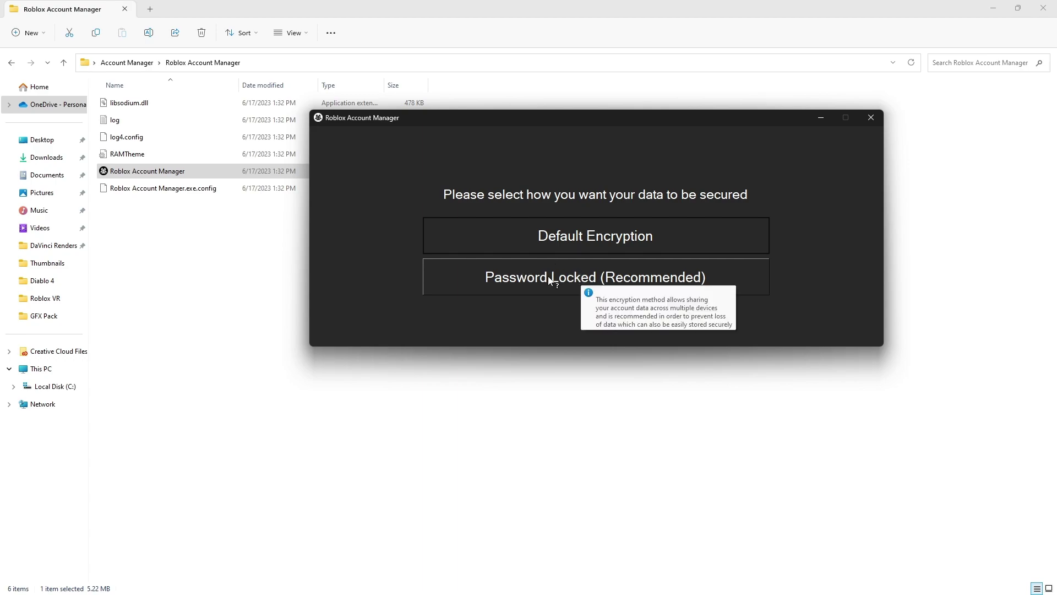
{"action": "left_click", "coordinate": [555, 280]}
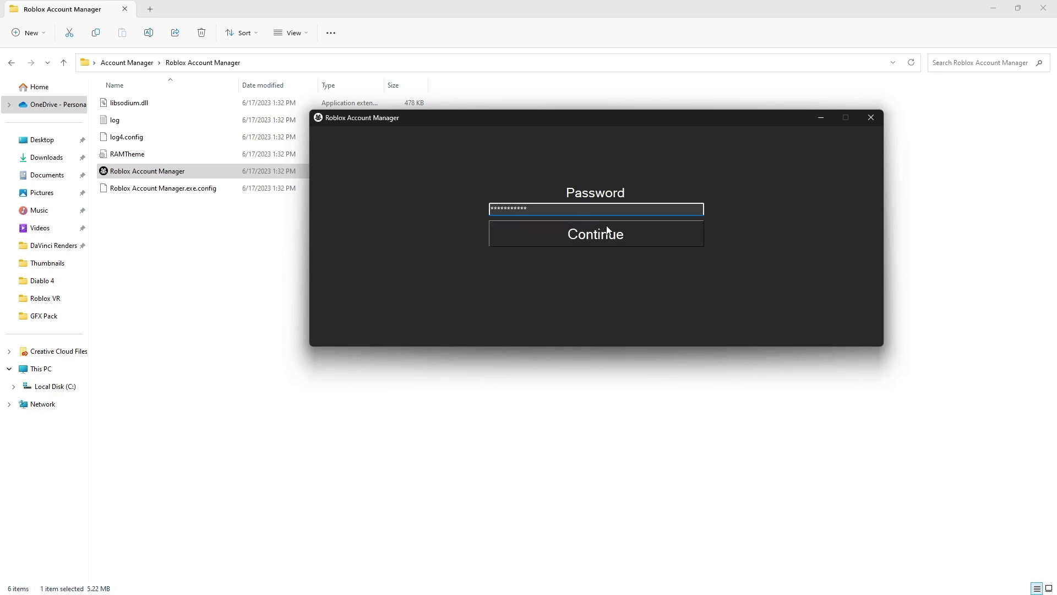
{"action": "left_click", "coordinate": [607, 229]}
{"action": "key", "text": "Return"}
{"action": "left_click", "coordinate": [617, 238]}
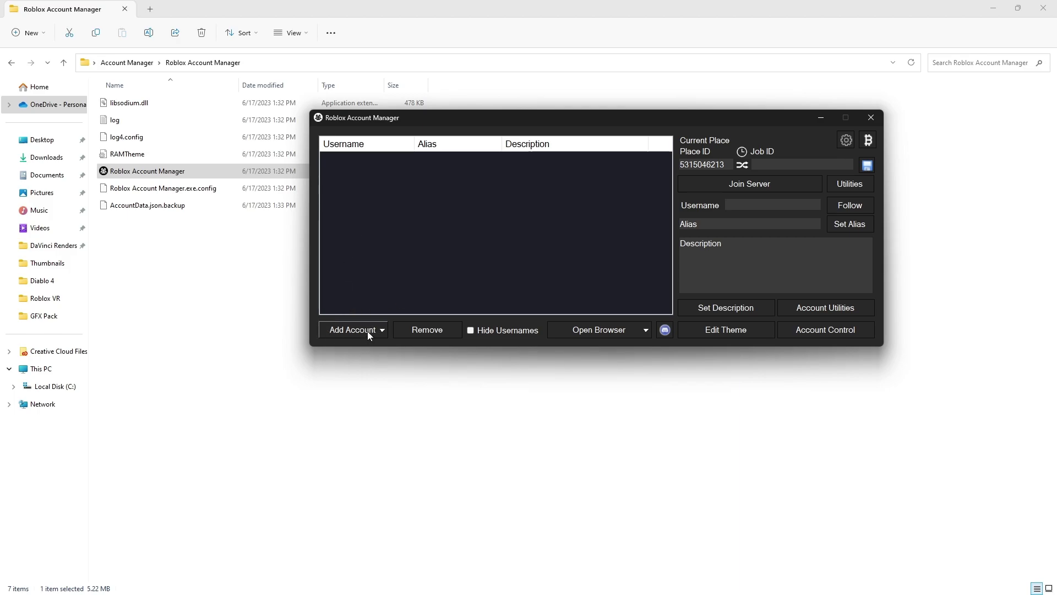
Add the first Roblox account by entering its username and password in the login window
{"action": "left_click", "coordinate": [1043, 8]}
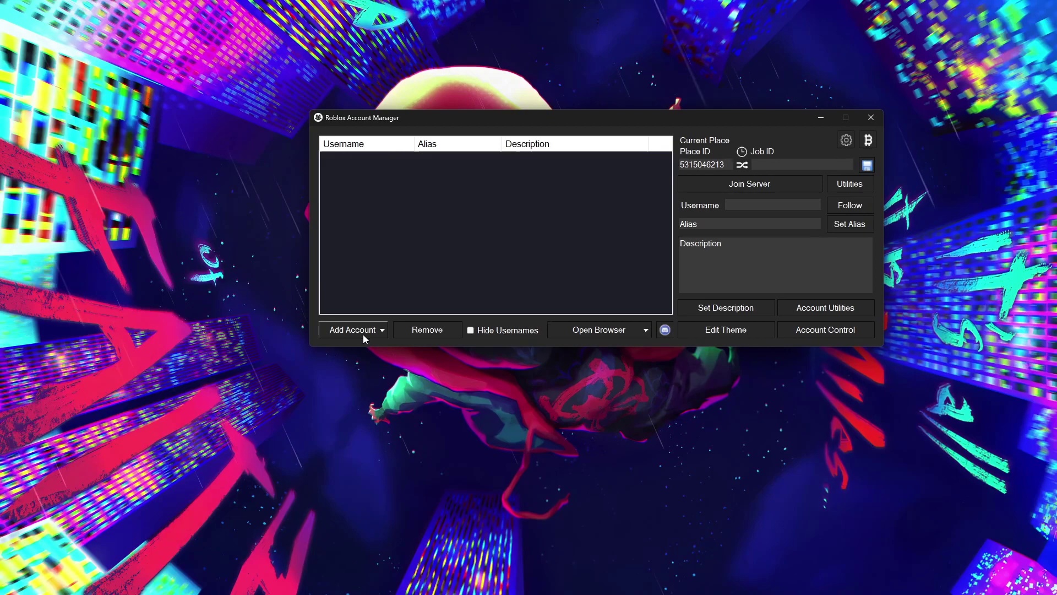
{"action": "left_click", "coordinate": [362, 334]}
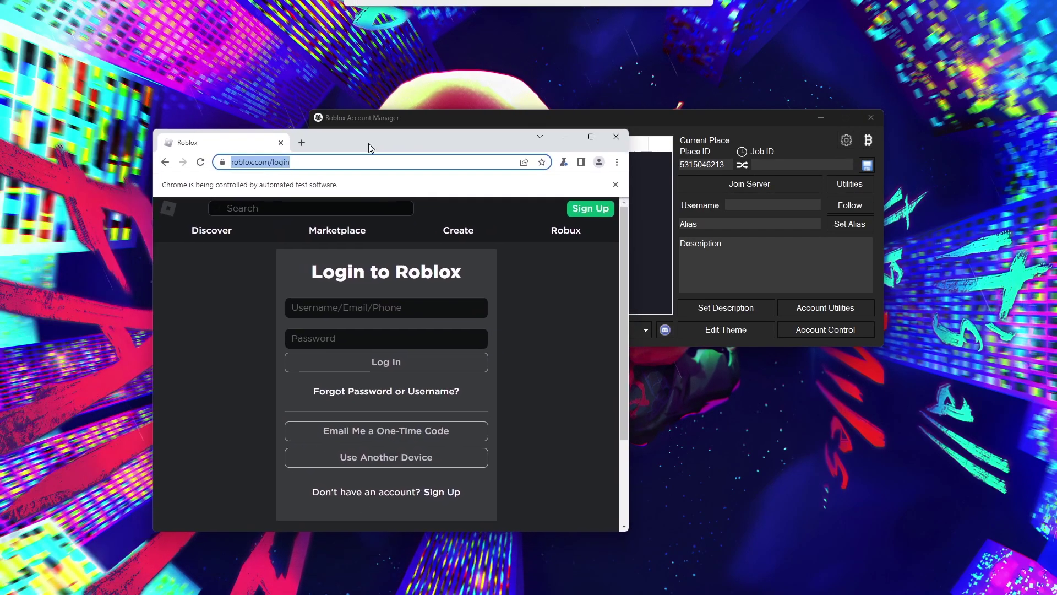
{"action": "left_click_drag", "start_coordinate": [369, 143], "coordinate": [442, 98]}
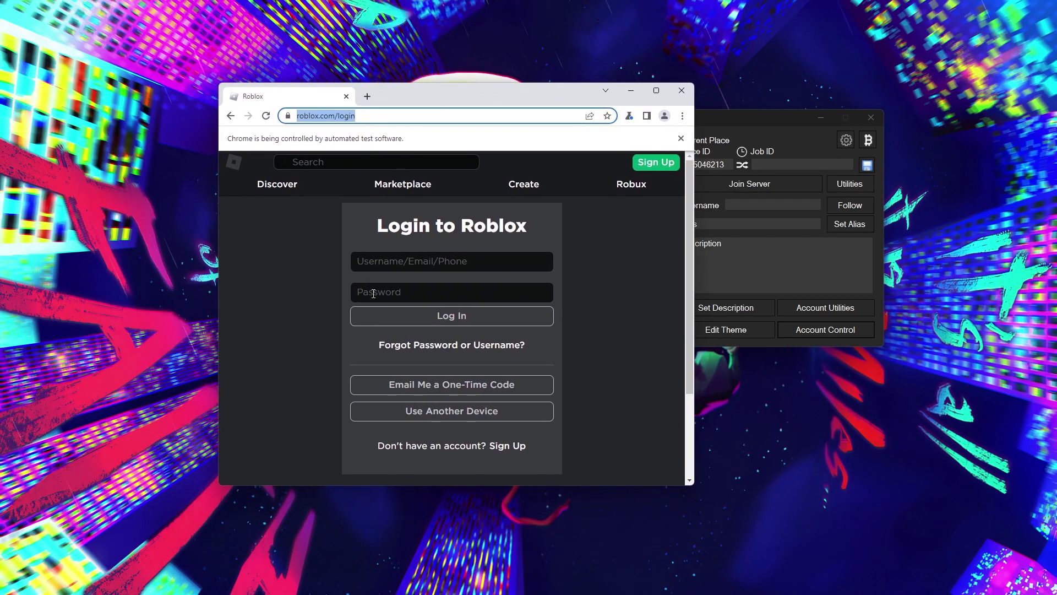
{"action": "left_click", "coordinate": [396, 262]}
{"action": "type", "text": "Defn"}
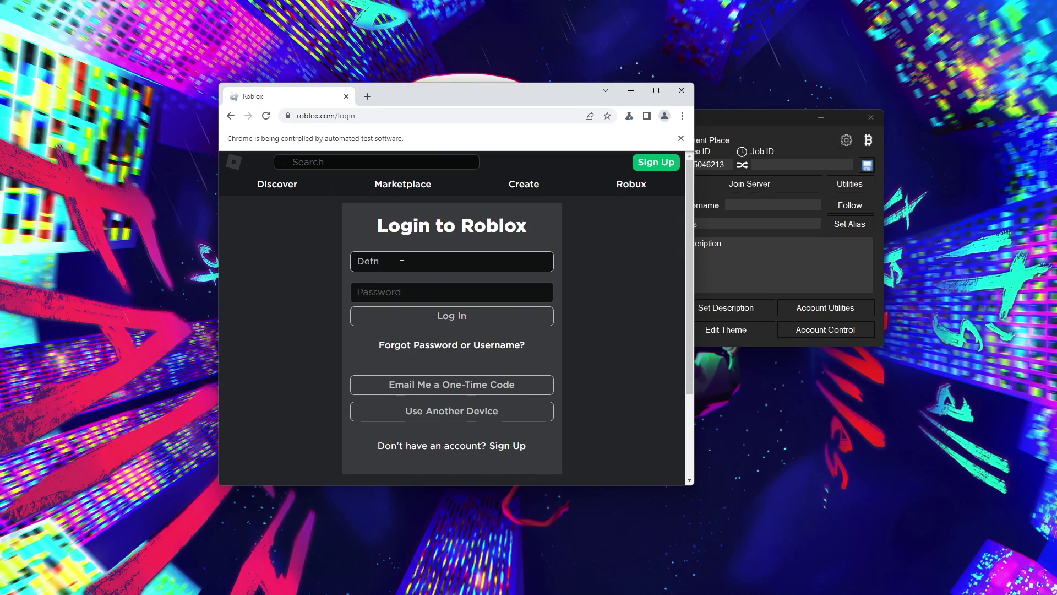
{"action": "type", "text": "otexible"}
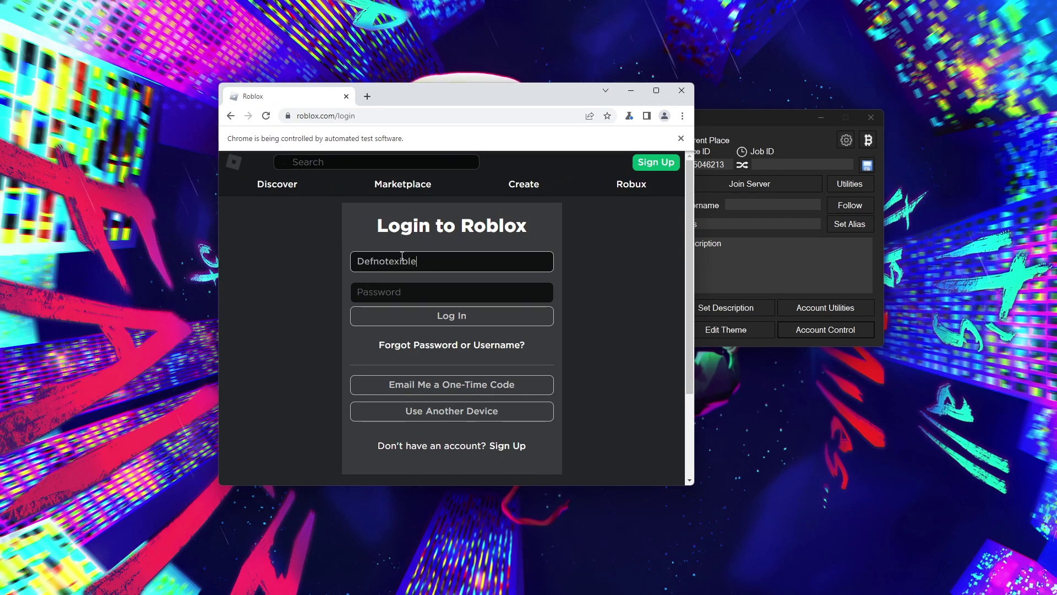
{"action": "left_click", "coordinate": [396, 294]}
{"action": "type", "text": "****"}
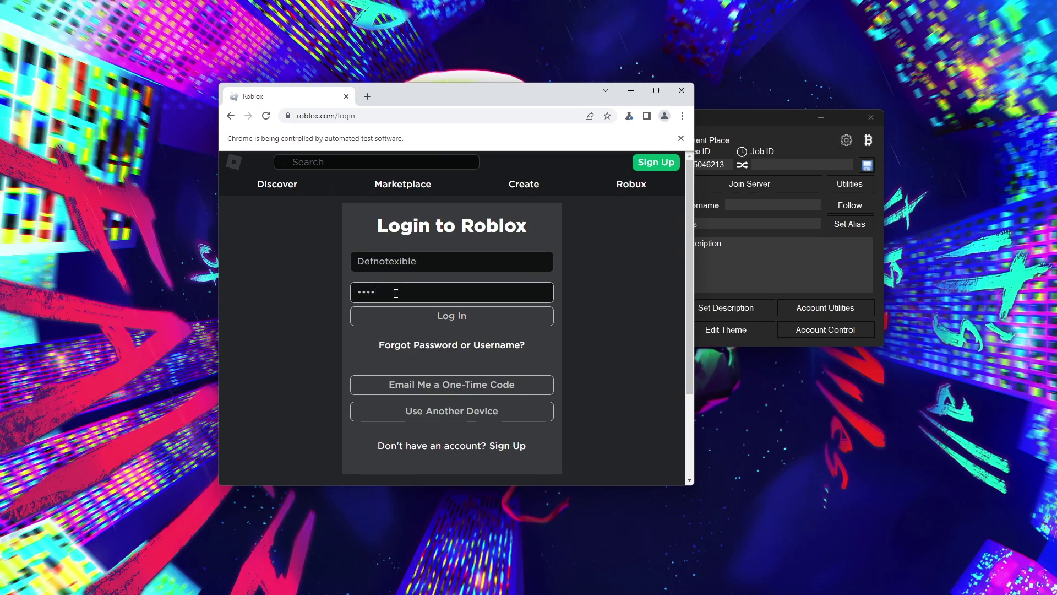
{"action": "type", "text": "*****"}
{"action": "key", "text": "Return"}
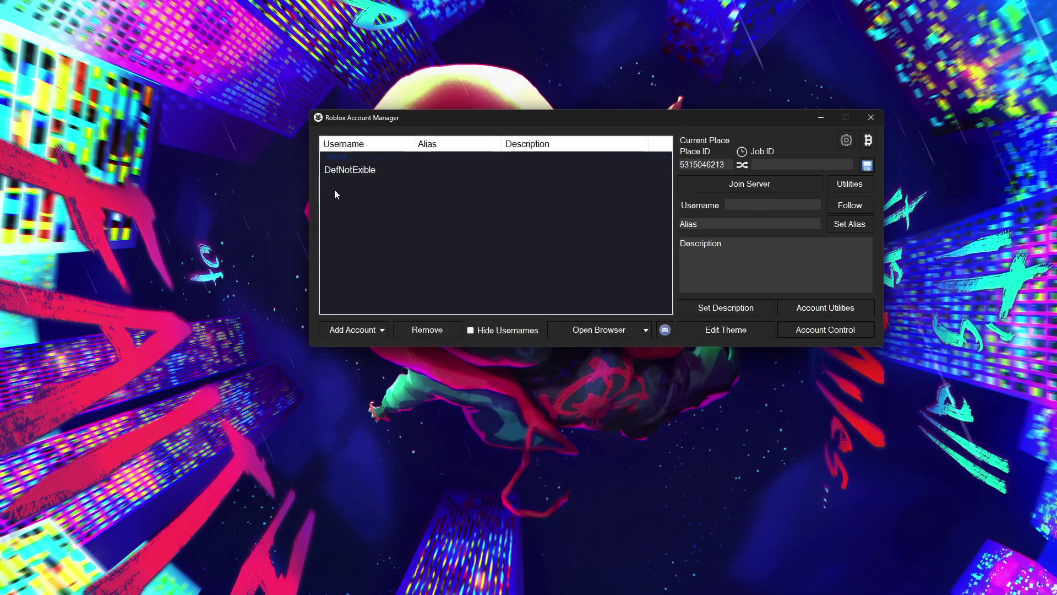
Add the second Roblox account, fixing typos in its username, then submit its password
{"action": "left_click", "coordinate": [369, 333]}
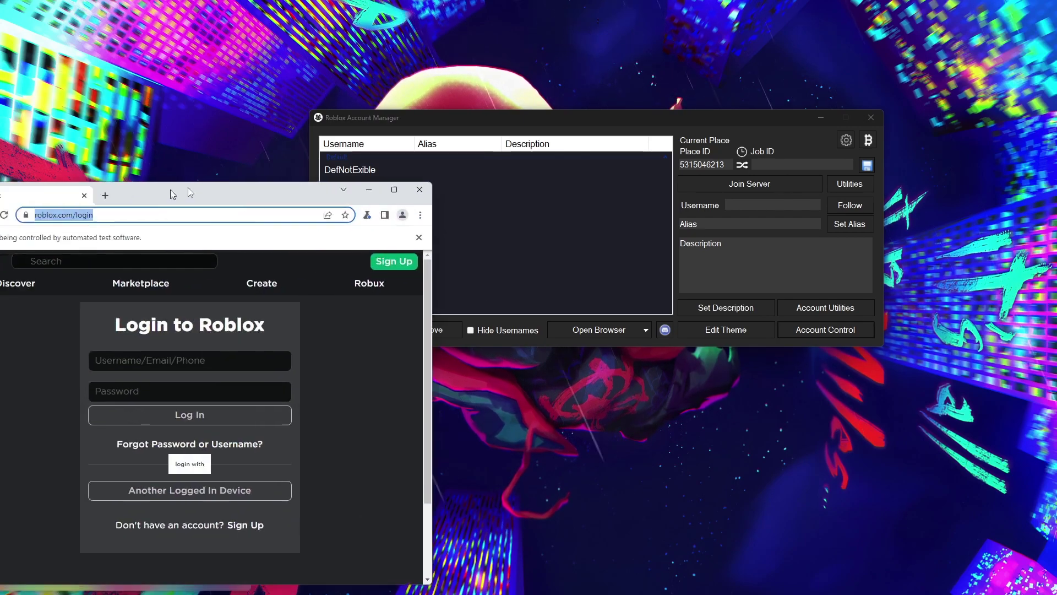
{"action": "type", "text": "R"}
{"action": "key", "text": "BackSpace"}
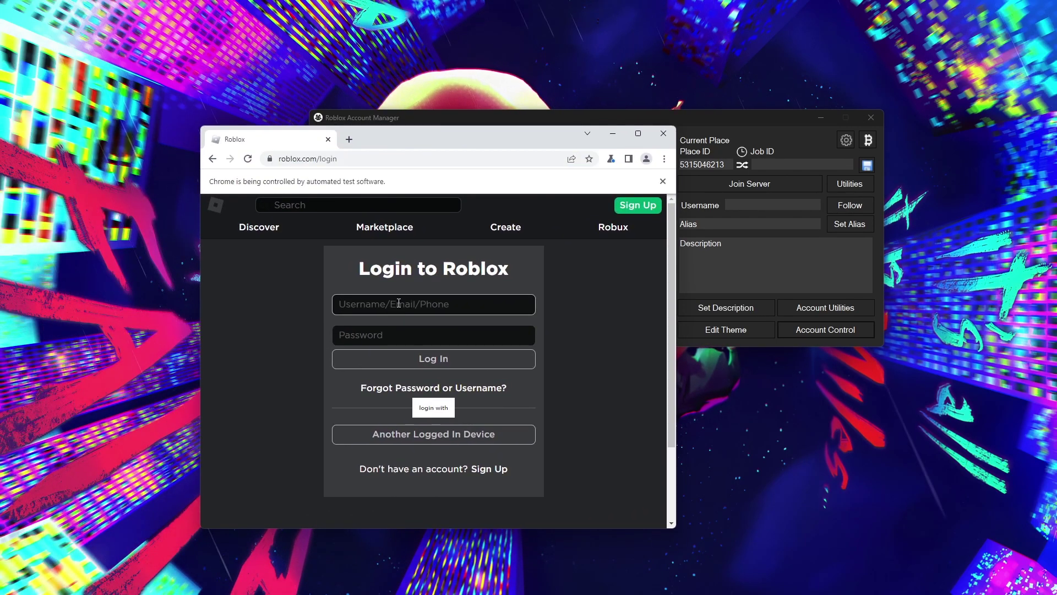
{"action": "type", "text": "Raggzn"}
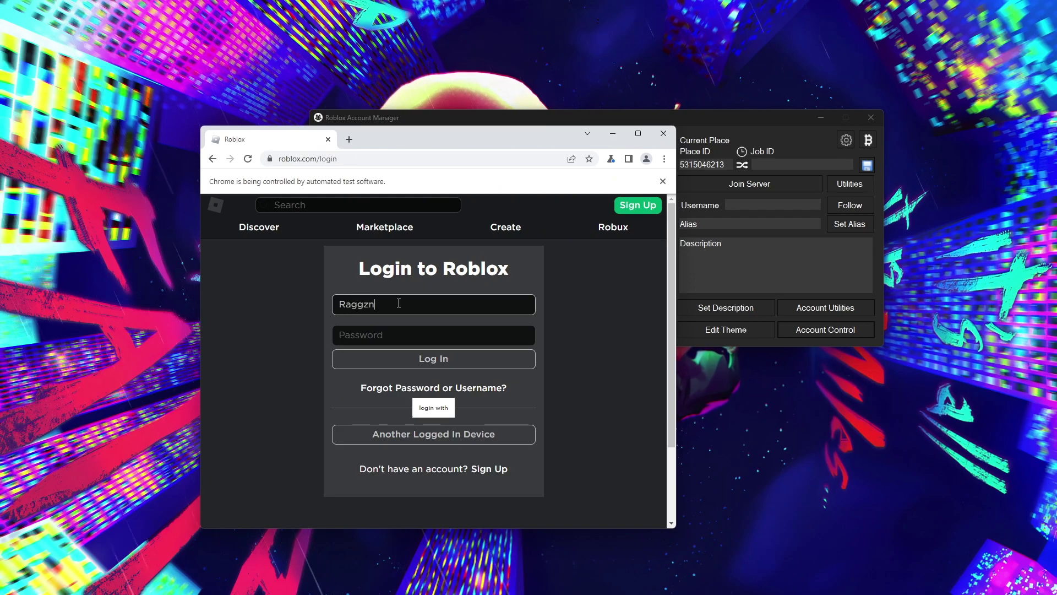
{"action": "key", "text": "BackSpace"}
{"action": "type", "text": "x"}
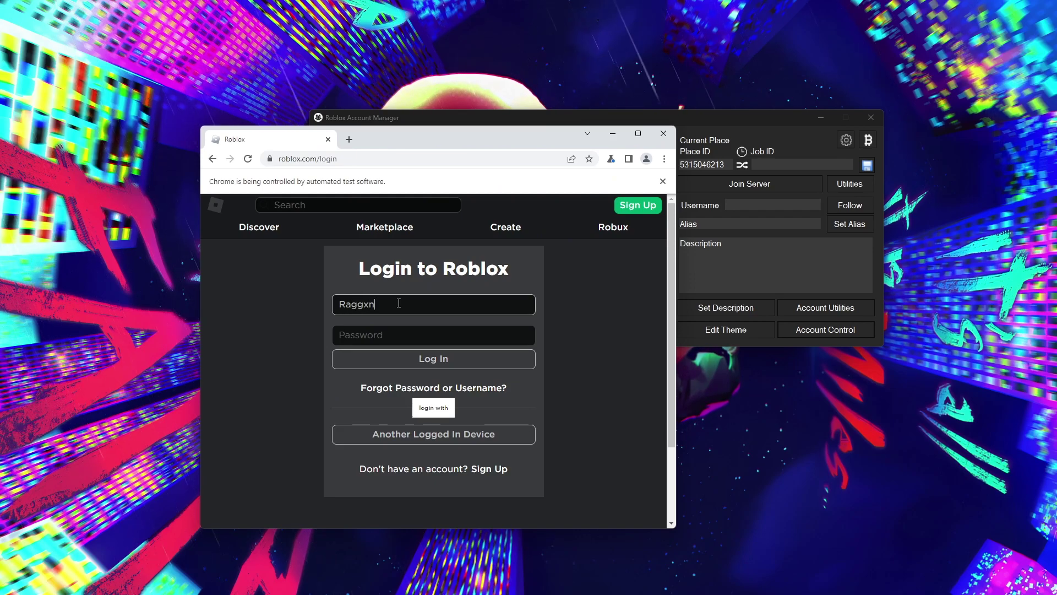
{"action": "left_click", "coordinate": [383, 334]}
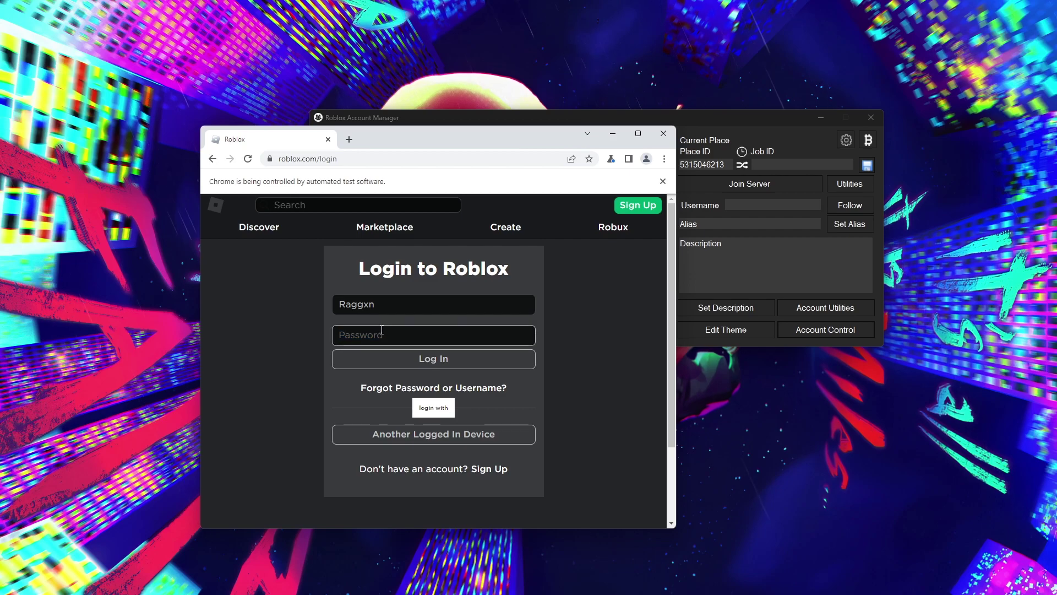
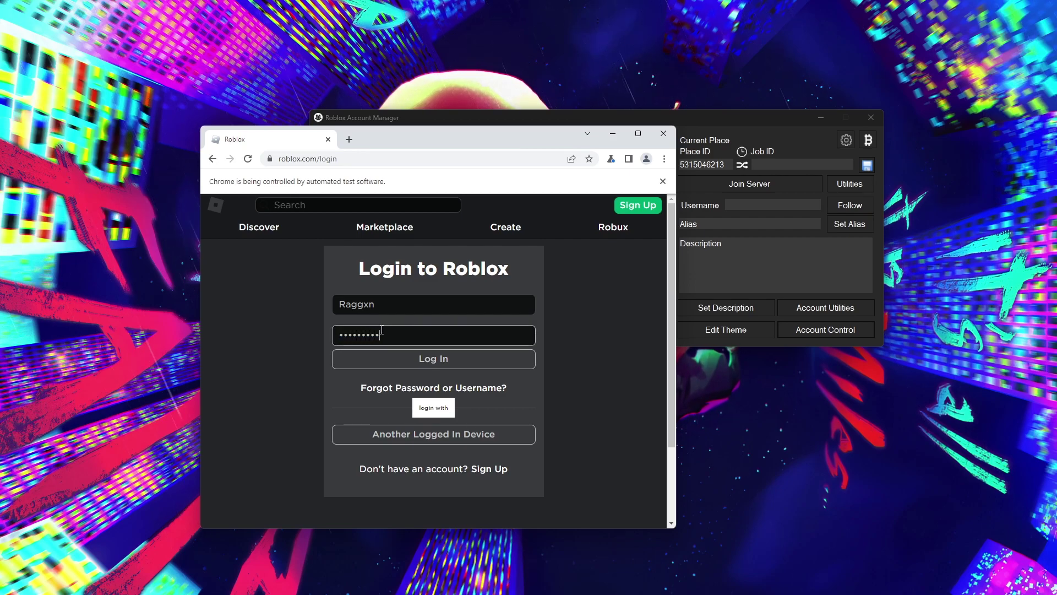
{"action": "key", "text": "Return"}
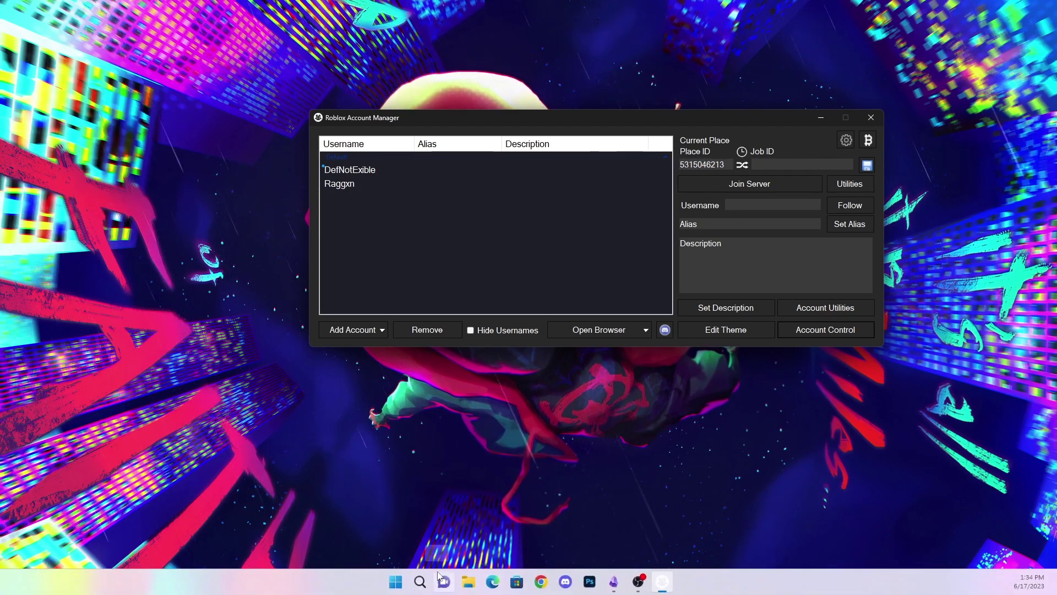
Open Chrome full screen and go to the Rebirth Champions X game page
{"action": "left_click", "coordinate": [542, 583]}
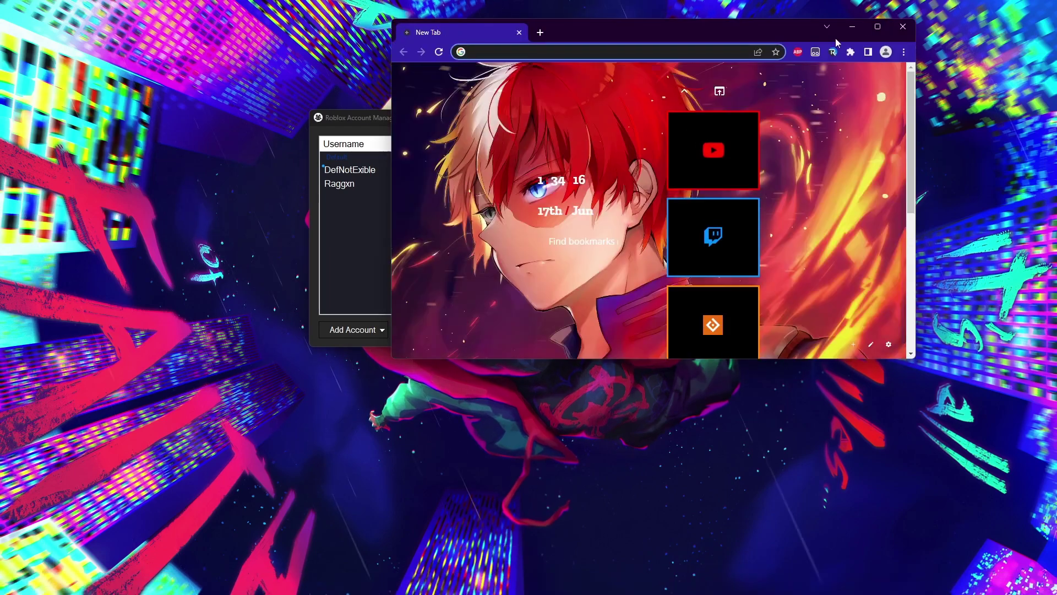
{"action": "left_click", "coordinate": [878, 27]}
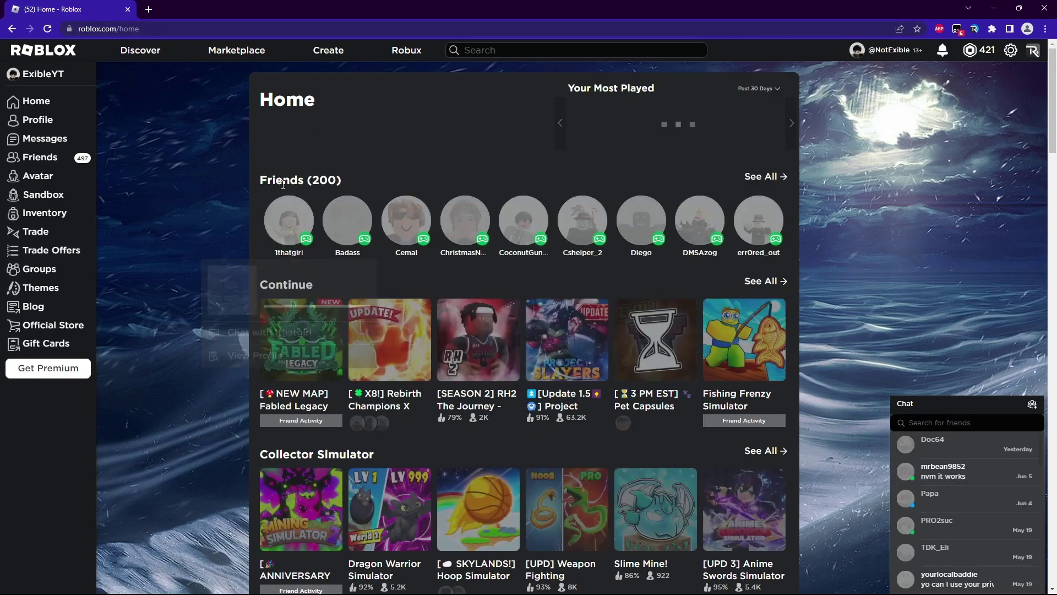
{"action": "mouse_move", "coordinate": [289, 223]}
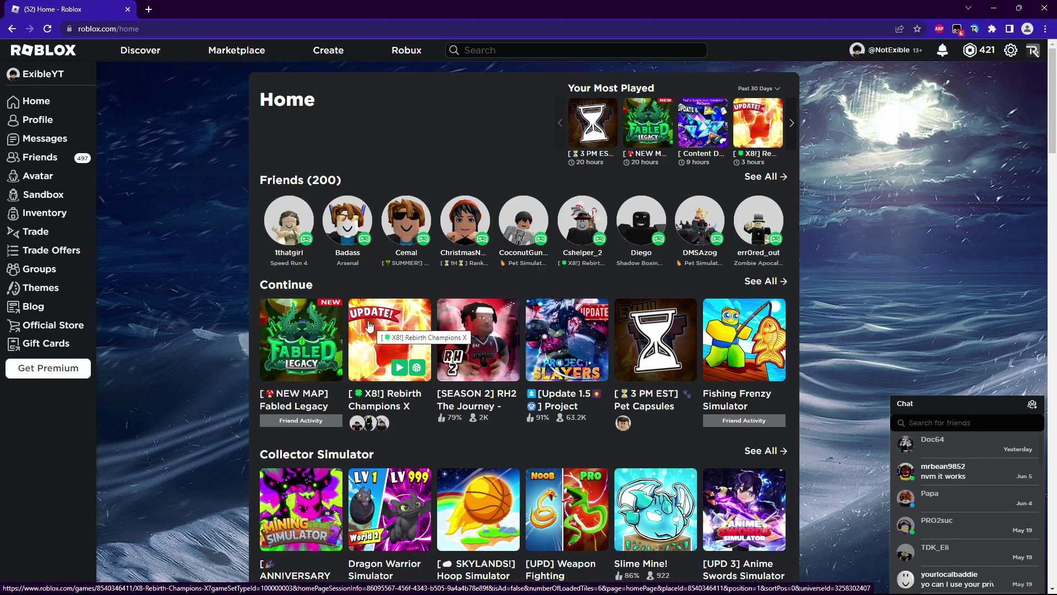
{"action": "left_click", "coordinate": [369, 326]}
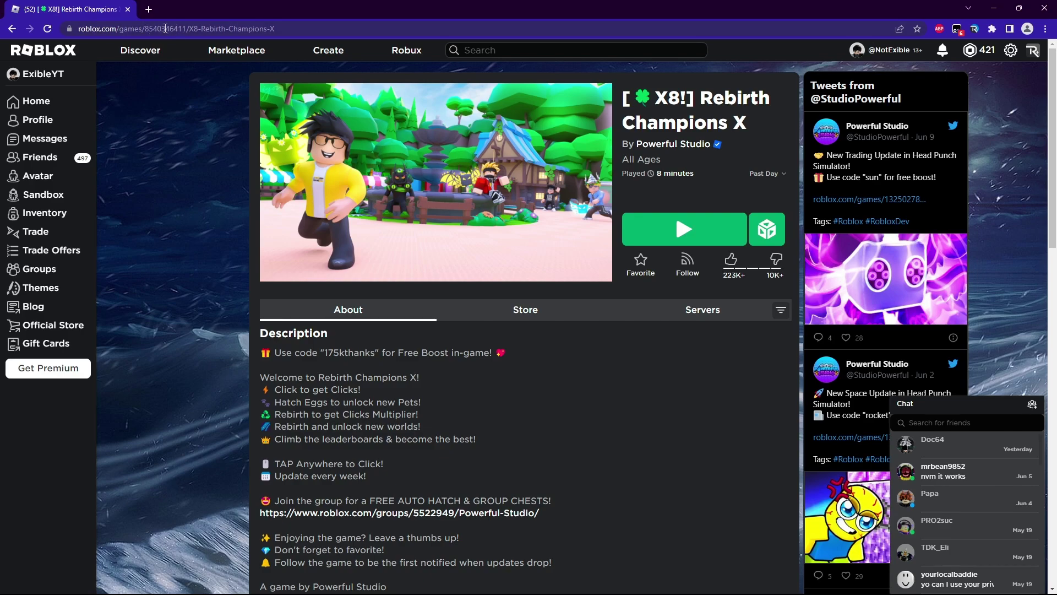
{"action": "double_click", "coordinate": [209, 29]}
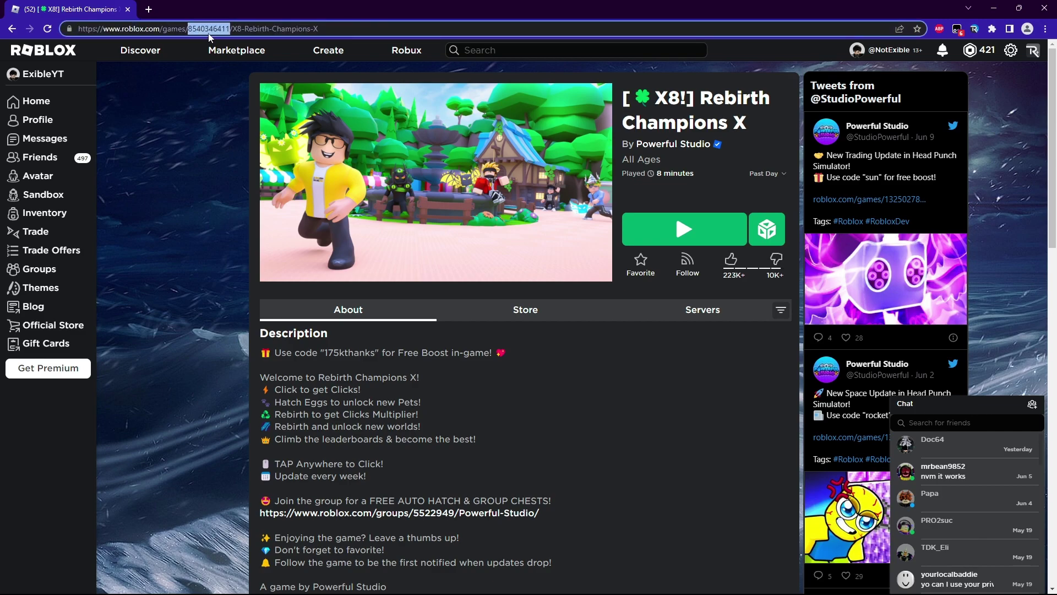
{"action": "right_click", "coordinate": [206, 33]}
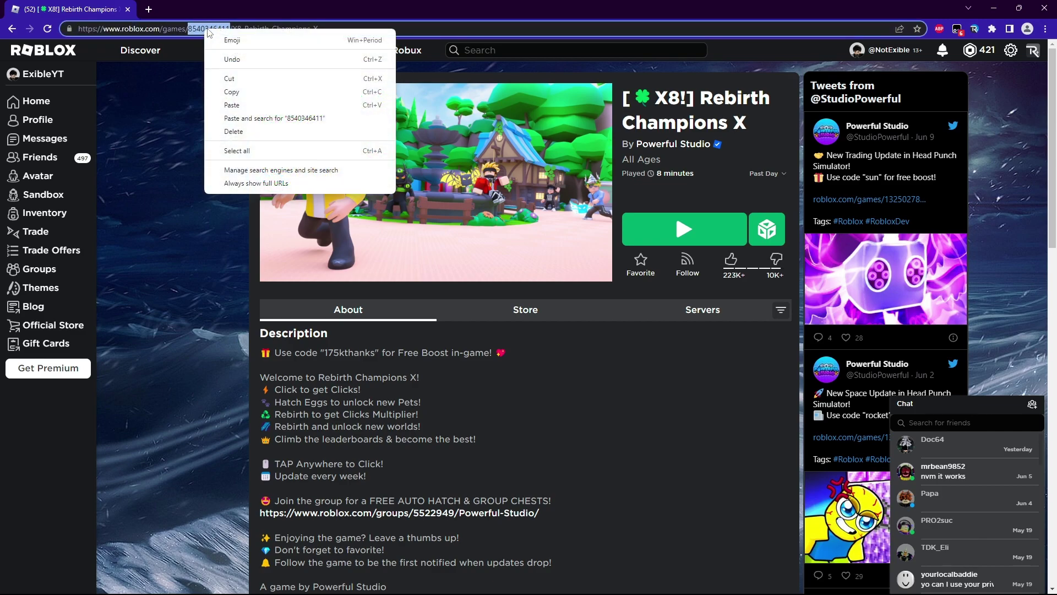
{"action": "left_click", "coordinate": [232, 90]}
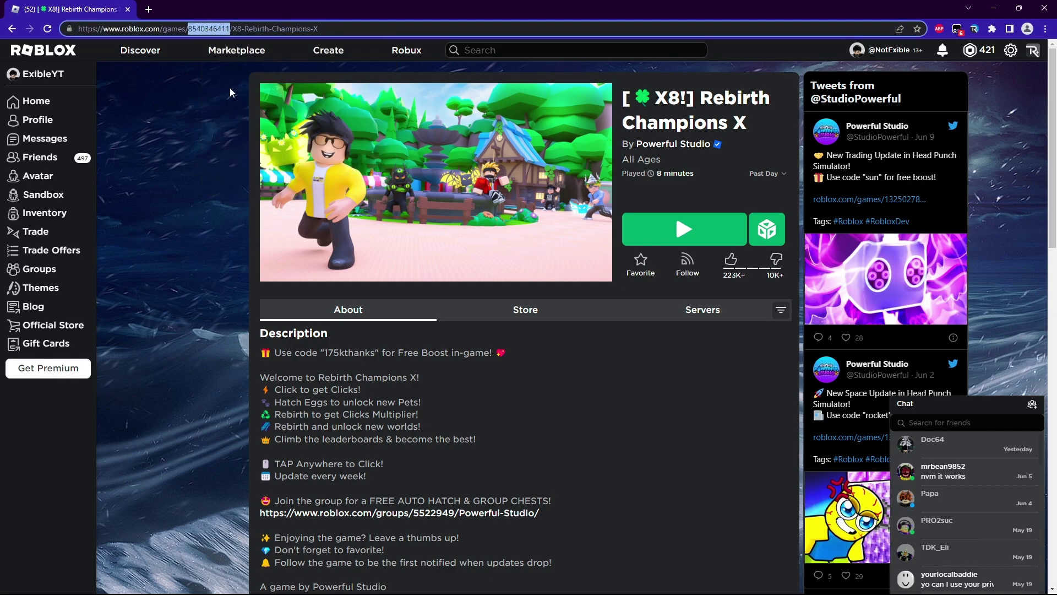
{"action": "left_click", "coordinate": [1018, 8]}
{"action": "left_click", "coordinate": [831, 16]}
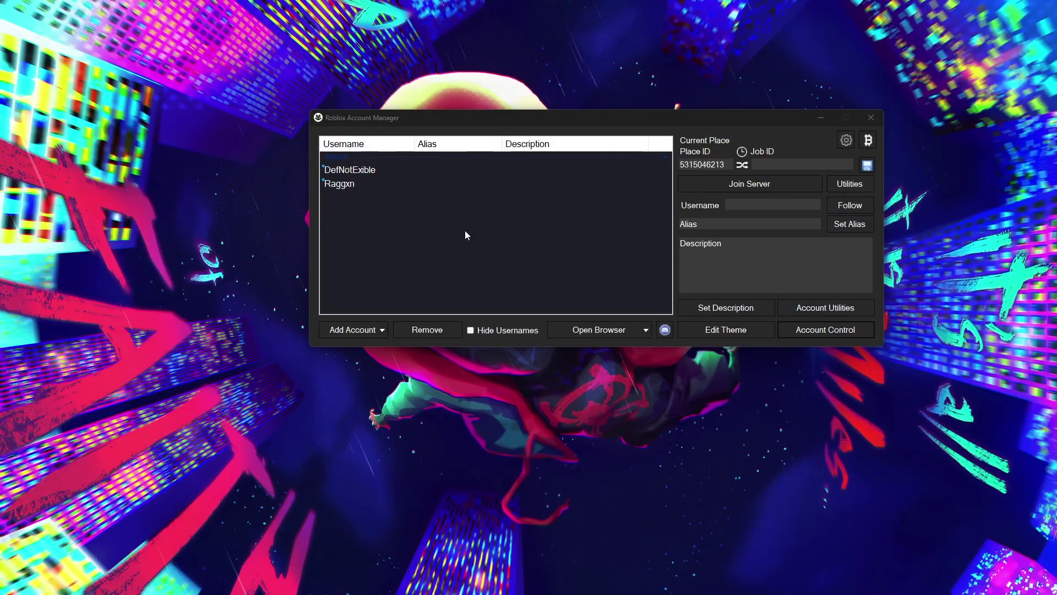
{"action": "left_click", "coordinate": [399, 170]}
{"action": "left_click_drag", "start_coordinate": [726, 164], "coordinate": [670, 163]}
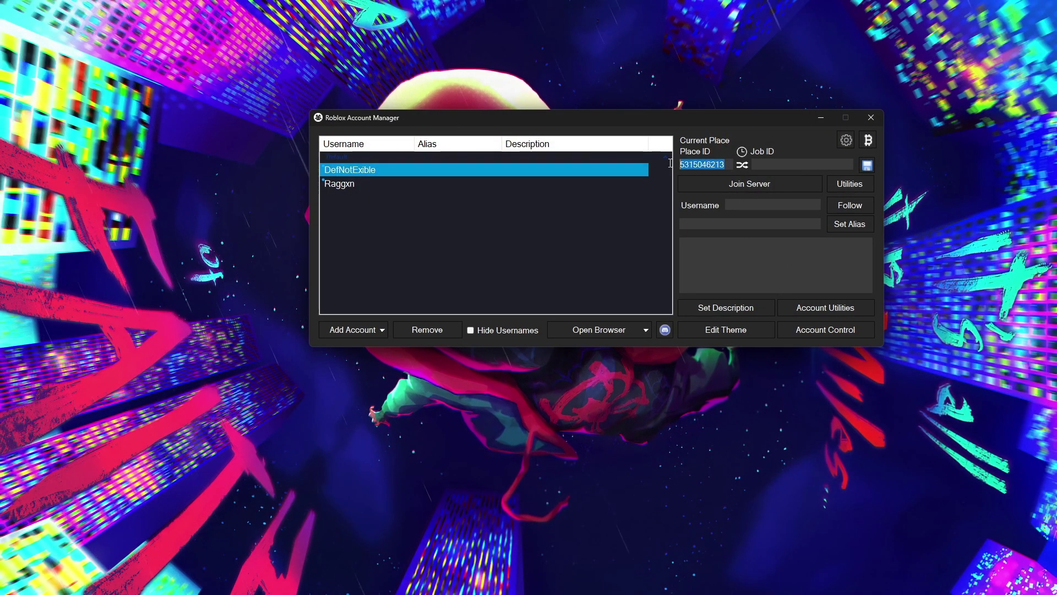
{"action": "right_click", "coordinate": [712, 164]}
{"action": "left_click", "coordinate": [739, 212]}
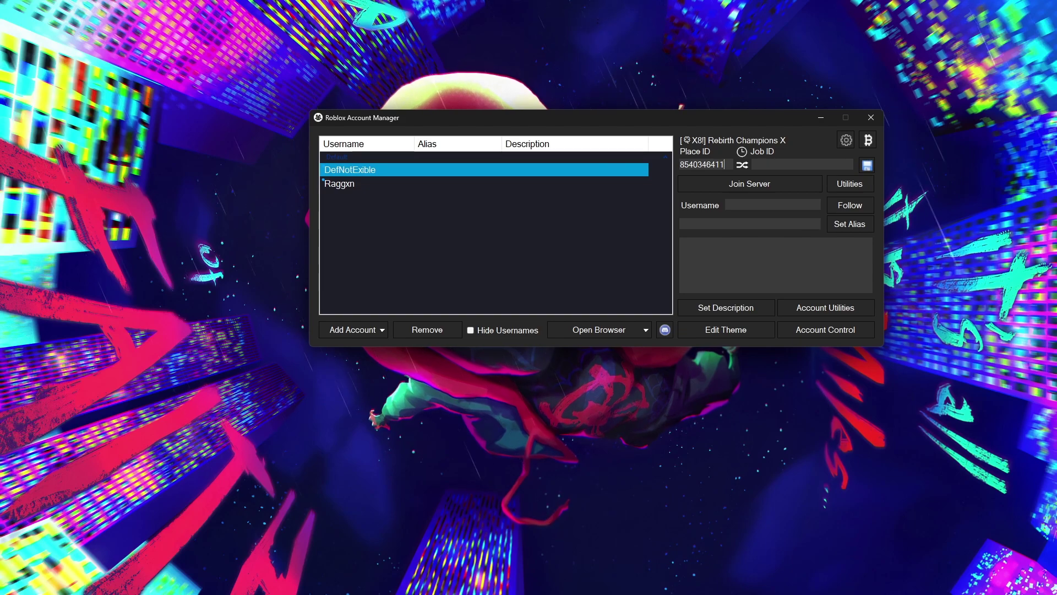
{"action": "key", "text": "alt+Tab"}
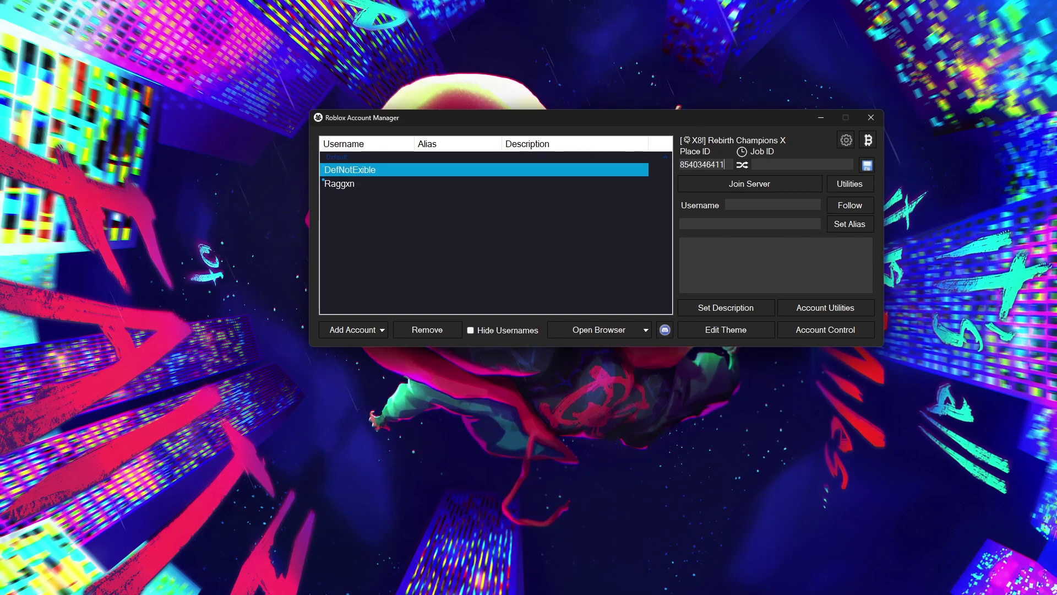
{"action": "key", "text": "alt+Tab"}
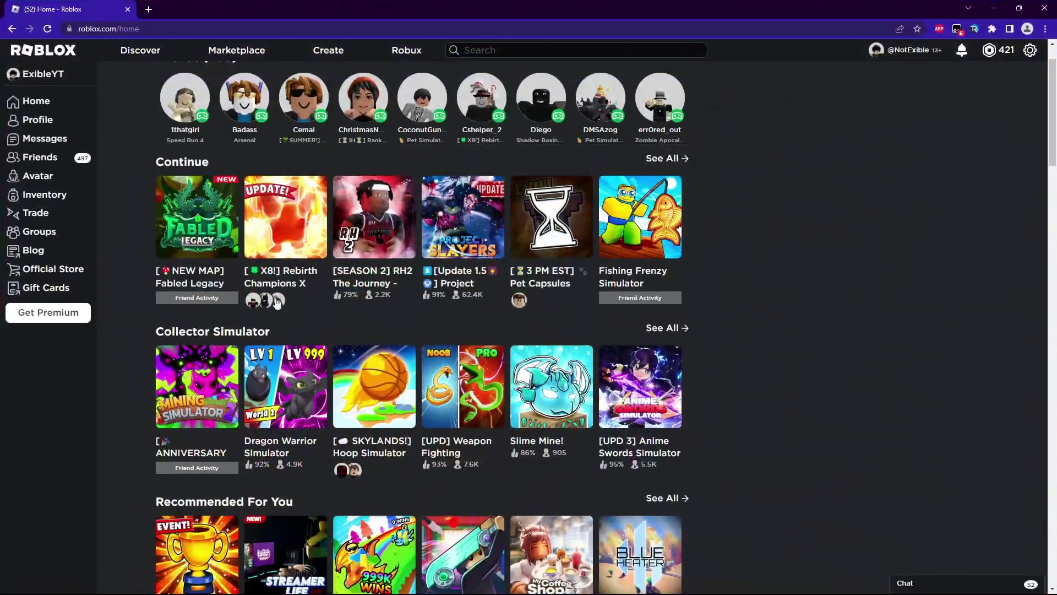
Copy the 'farming eggs' private server link from Rebirth Champions X's Servers tab, then close Chrome
{"action": "left_click", "coordinate": [274, 218]}
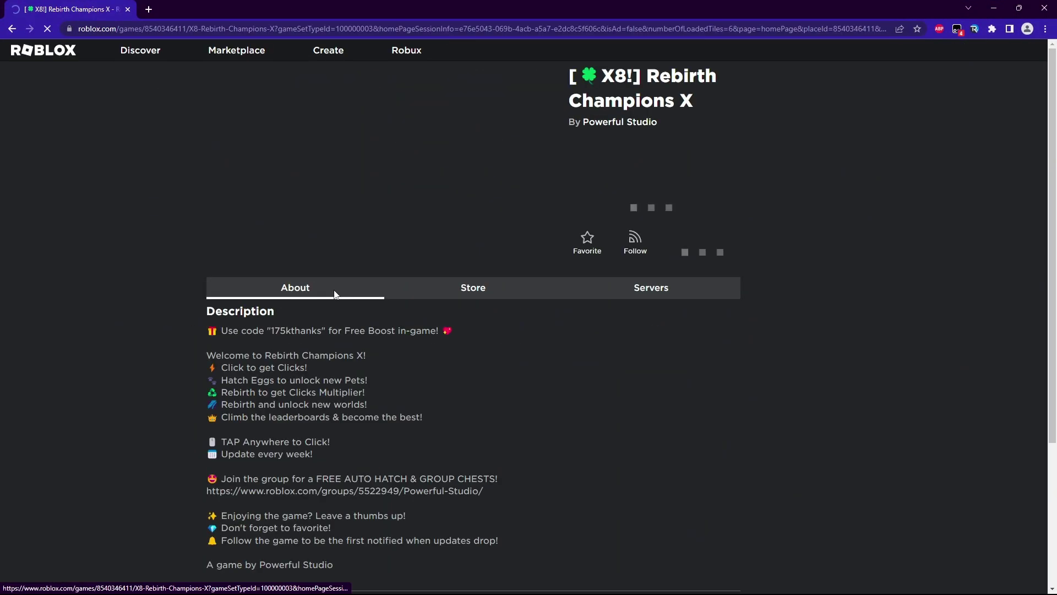
{"action": "left_click", "coordinate": [606, 291]}
{"action": "scroll", "coordinate": [617, 297], "scroll_direction": "down", "scroll_amount": 3}
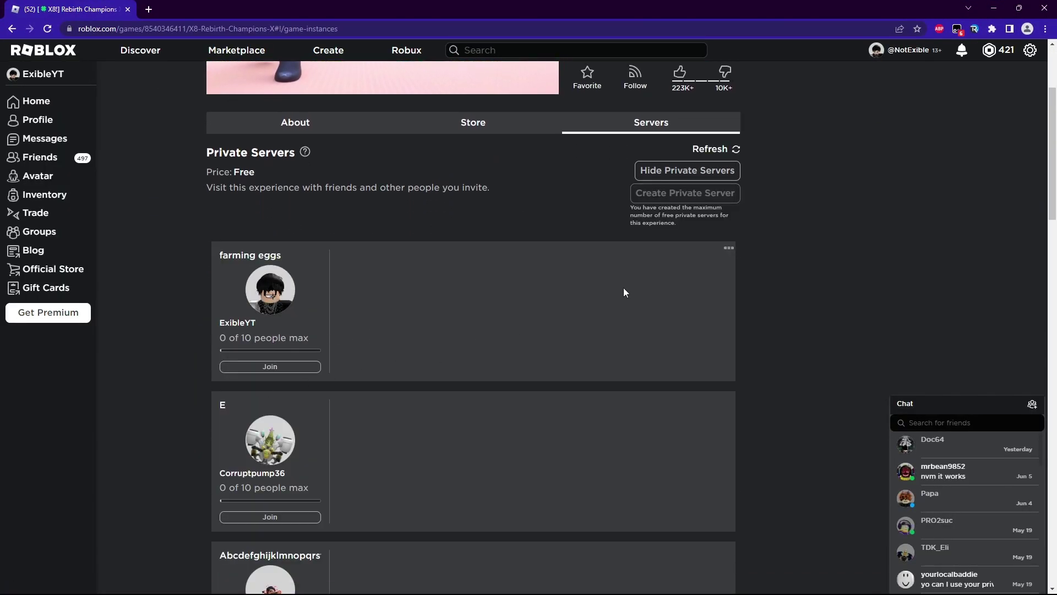
{"action": "left_click", "coordinate": [715, 275]}
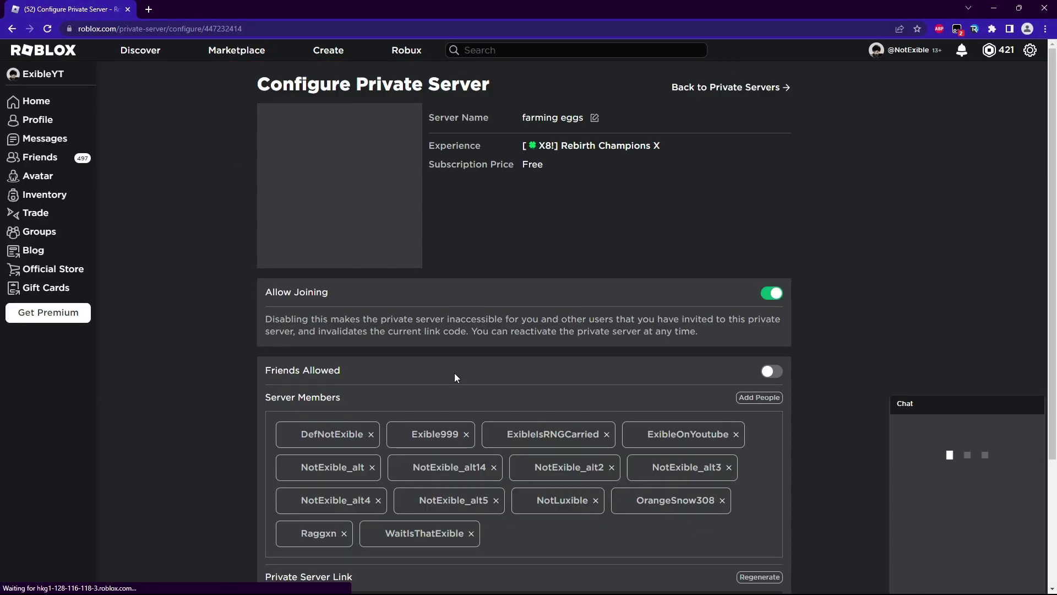
{"action": "scroll", "coordinate": [455, 375], "scroll_direction": "down", "scroll_amount": 2}
{"action": "left_click", "coordinate": [276, 494]}
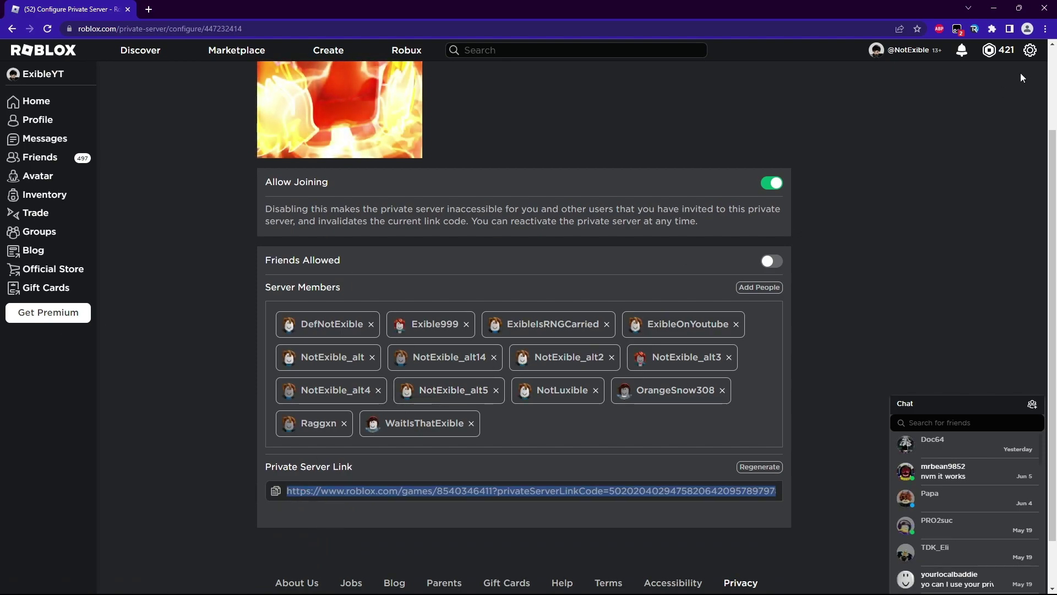
{"action": "left_click", "coordinate": [1045, 7]}
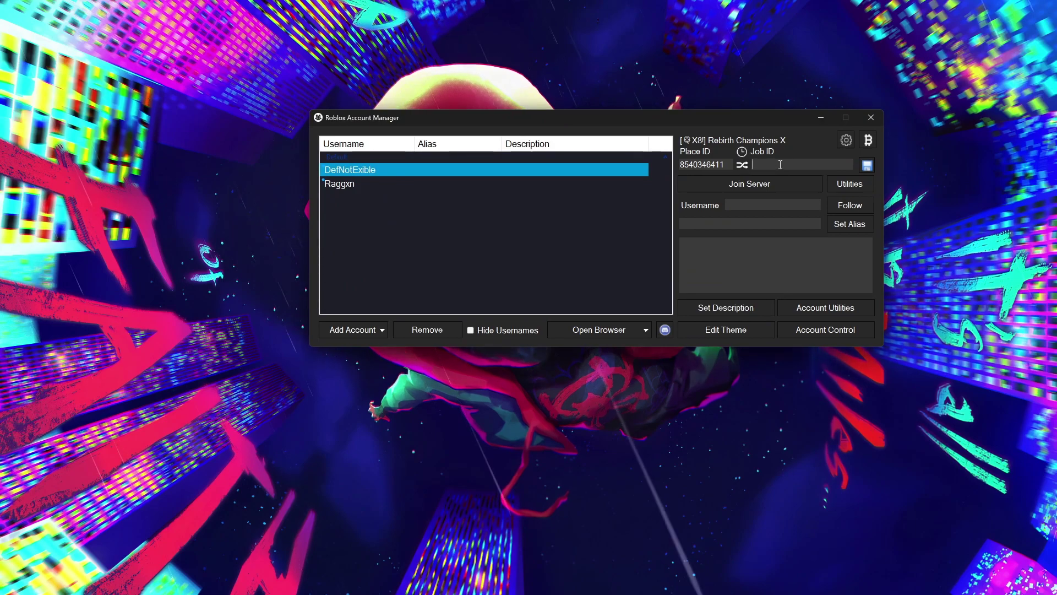
Paste the private server link into Job ID, add the second account, and save the IDs
{"action": "right_click", "coordinate": [767, 164]}
{"action": "left_click", "coordinate": [796, 216]}
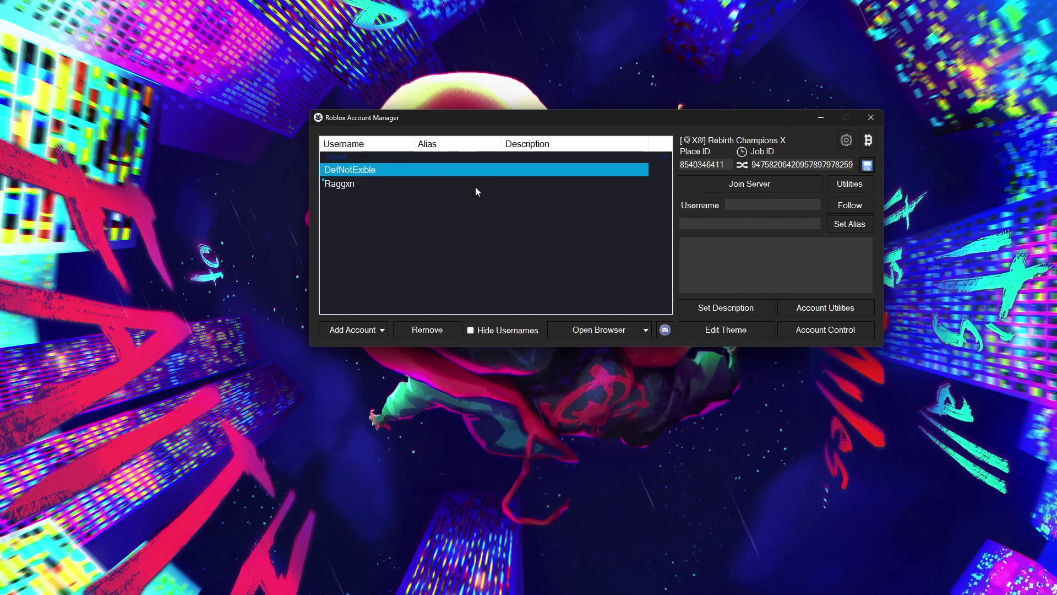
{"action": "left_click", "coordinate": [349, 183], "text": "ctrl"}
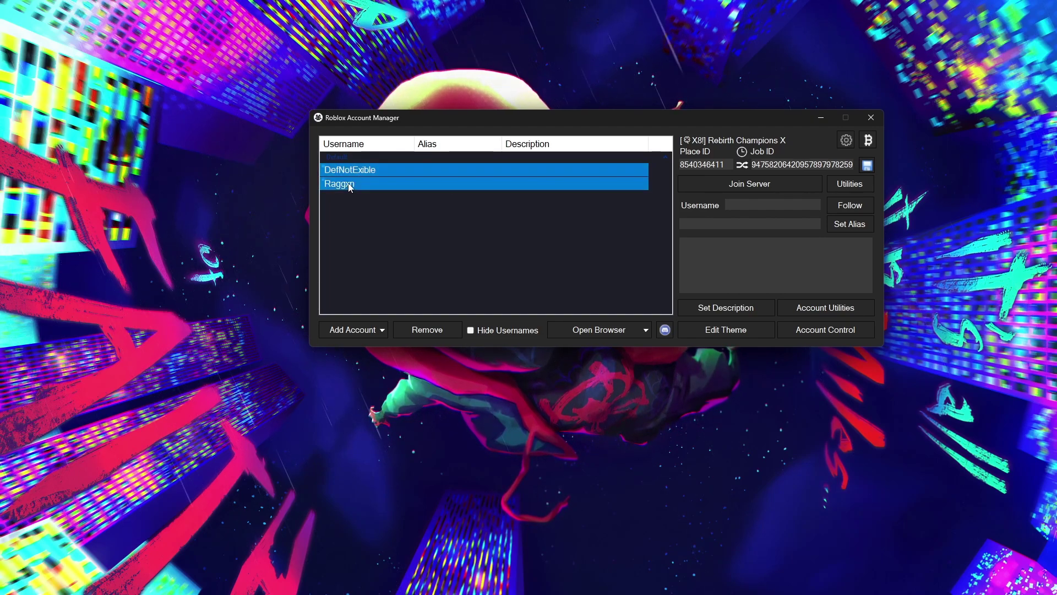
{"action": "left_click", "coordinate": [867, 165]}
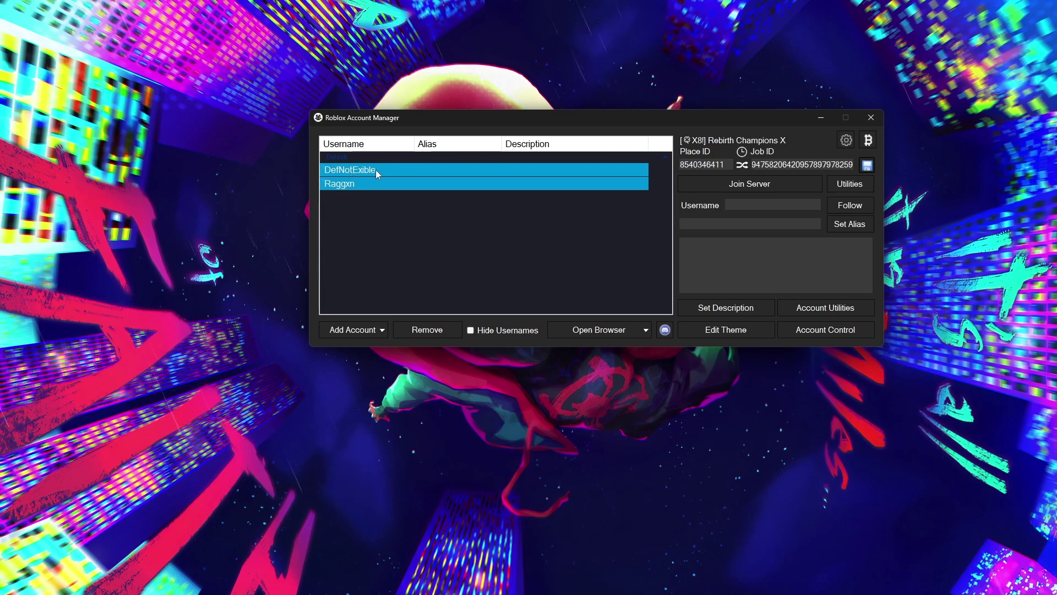
Check the Place ID across the accounts, leaving the first account selected
{"action": "left_click", "coordinate": [361, 170]}
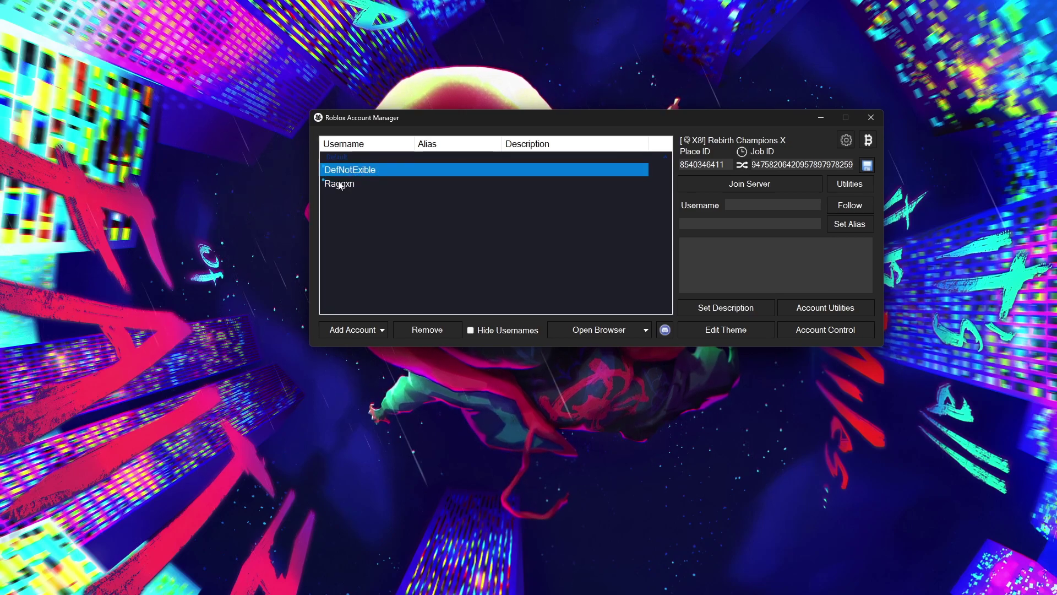
{"action": "left_click", "coordinate": [410, 185]}
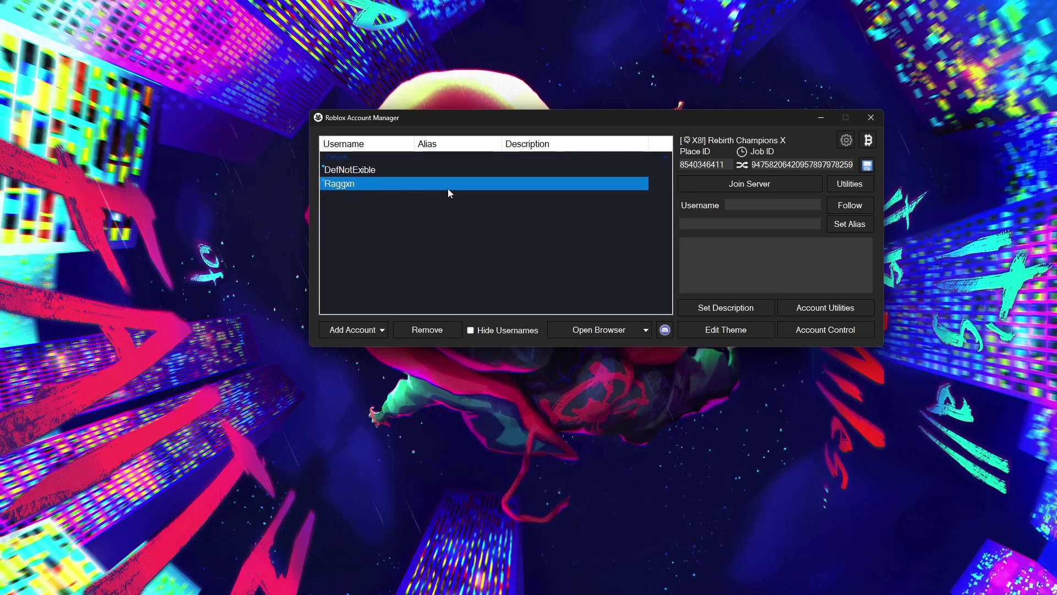
{"action": "left_click_drag", "start_coordinate": [720, 164], "coordinate": [689, 164]}
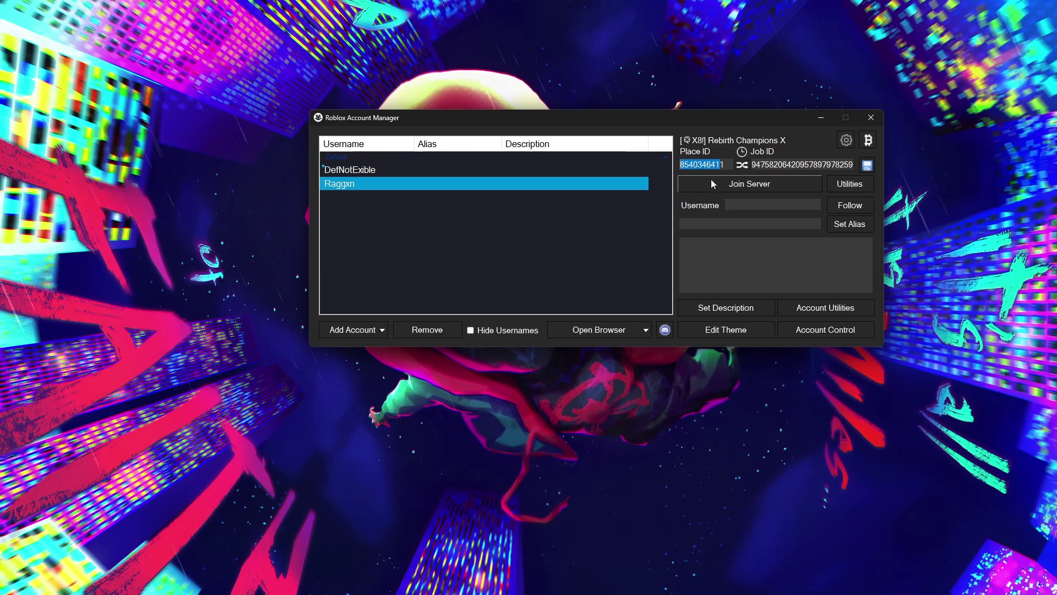
{"action": "left_click", "coordinate": [379, 168]}
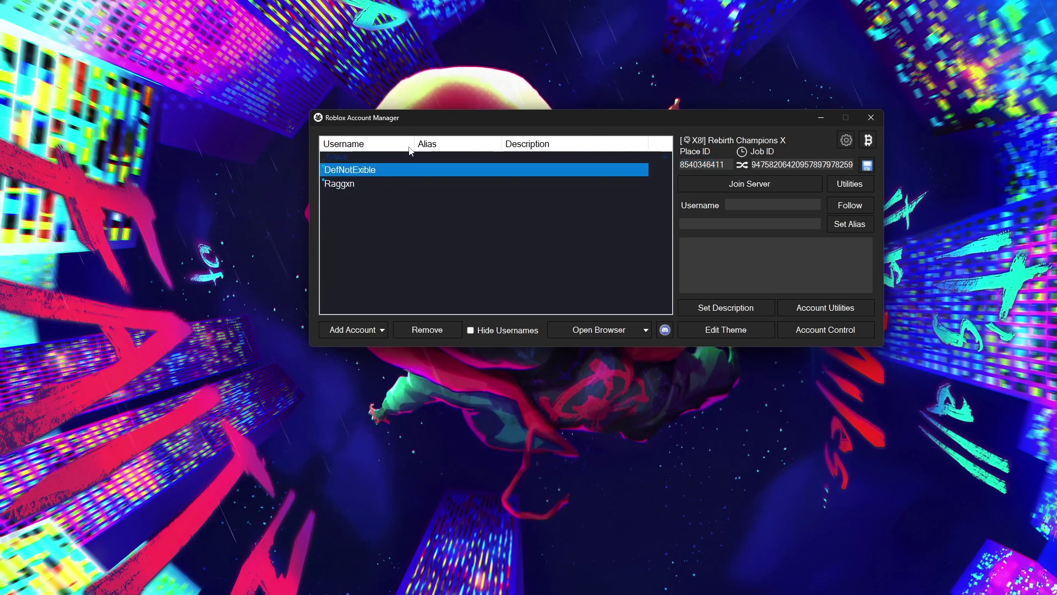
{"action": "left_click", "coordinate": [770, 182]}
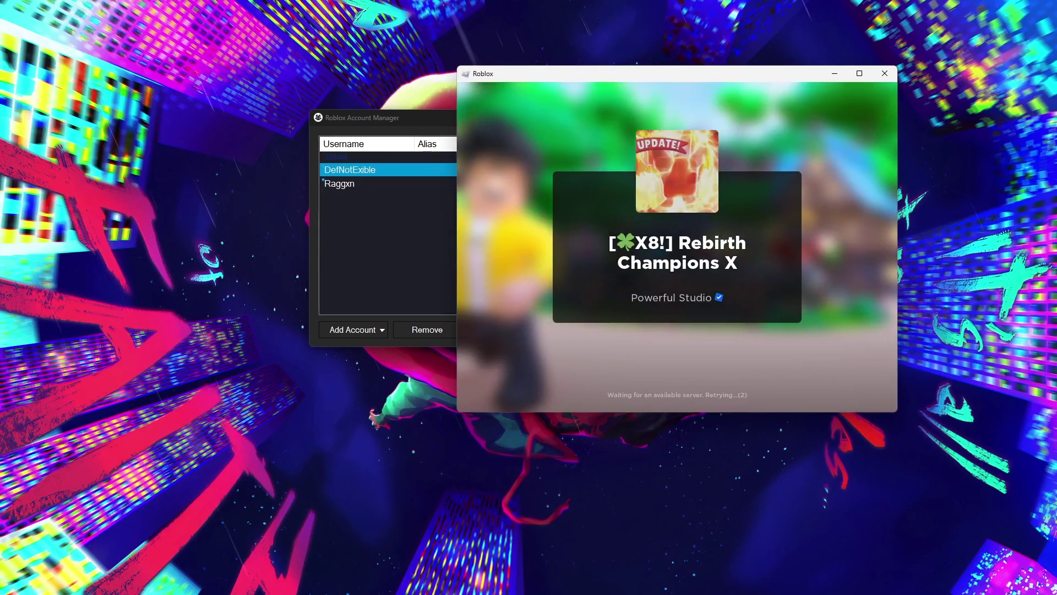
{"action": "left_click_drag", "start_coordinate": [577, 73], "coordinate": [268, 298]}
{"action": "left_click", "coordinate": [355, 196]}
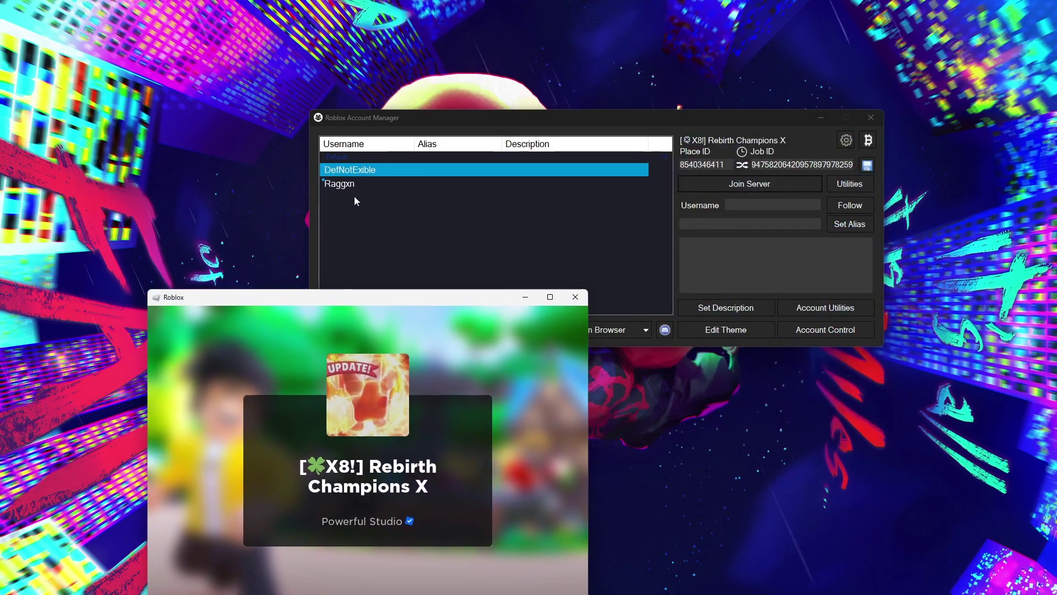
{"action": "left_click", "coordinate": [349, 183]}
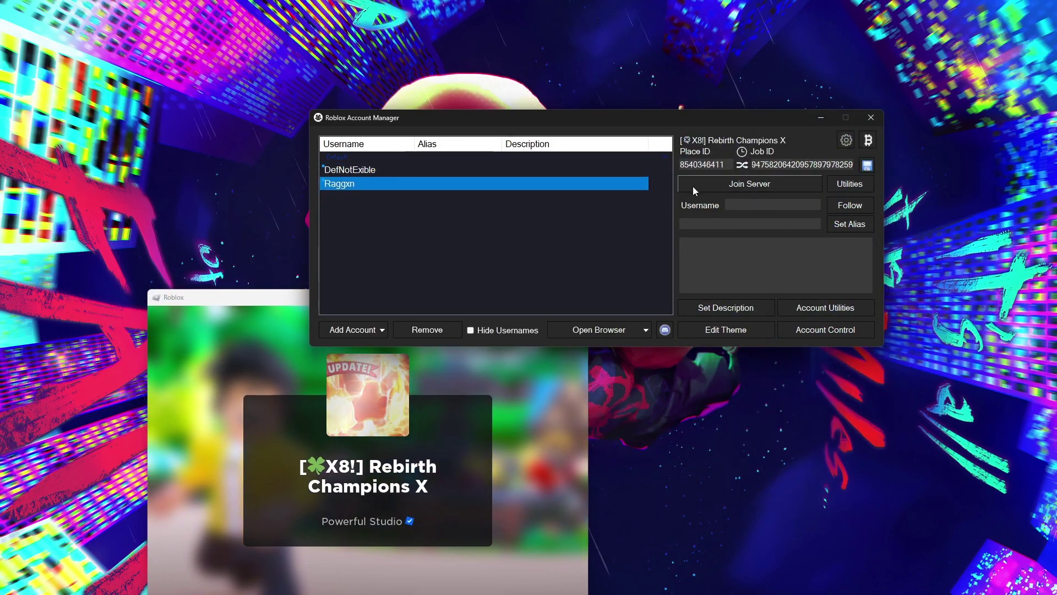
{"action": "left_click", "coordinate": [722, 184]}
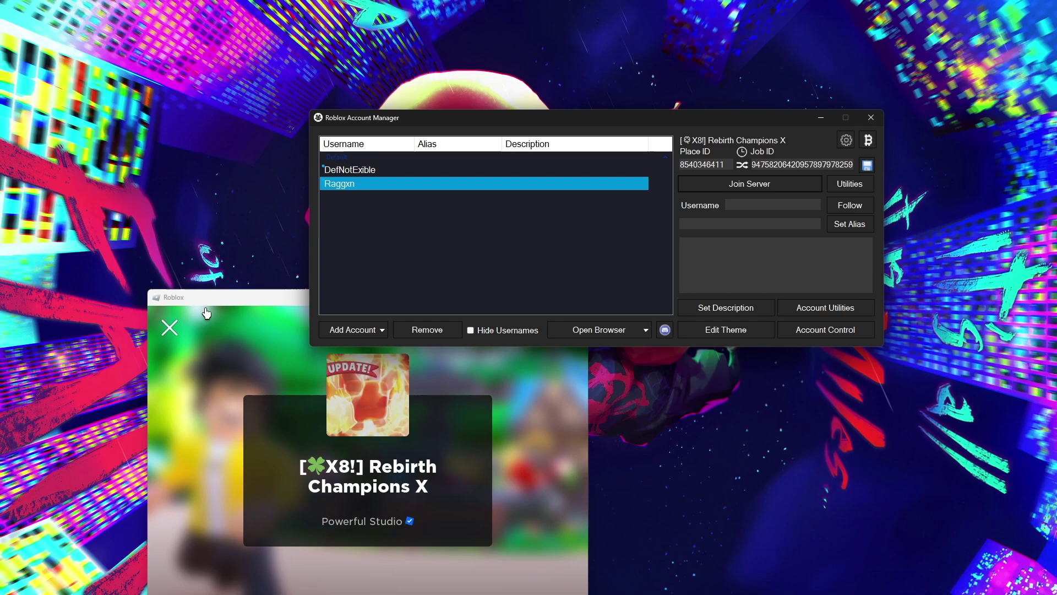
{"action": "left_click_drag", "start_coordinate": [190, 297], "coordinate": [156, 139]}
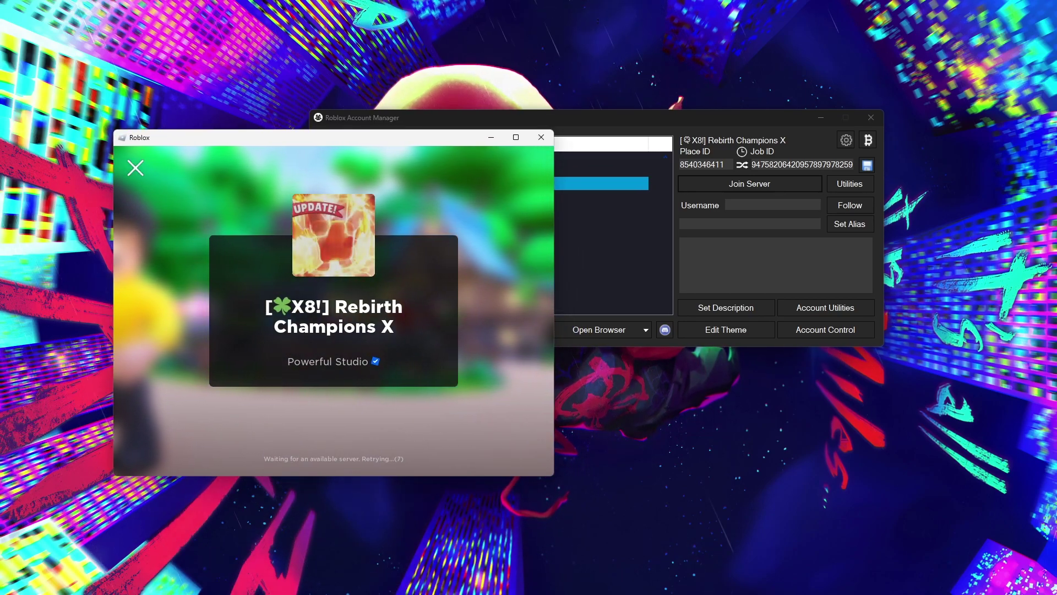
{"action": "left_click", "coordinate": [135, 167]}
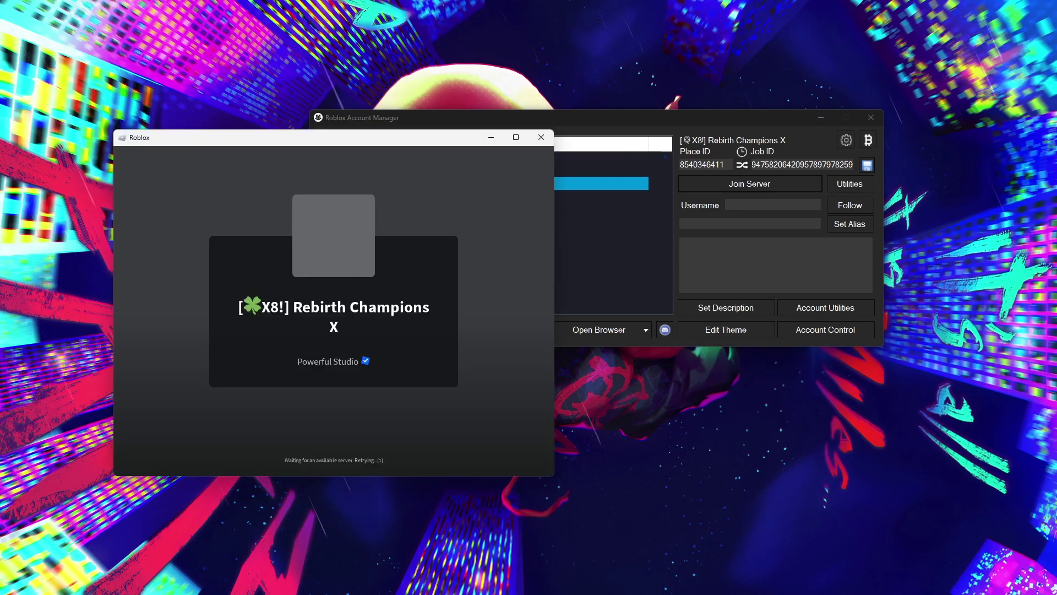
{"action": "left_click", "coordinate": [544, 138]}
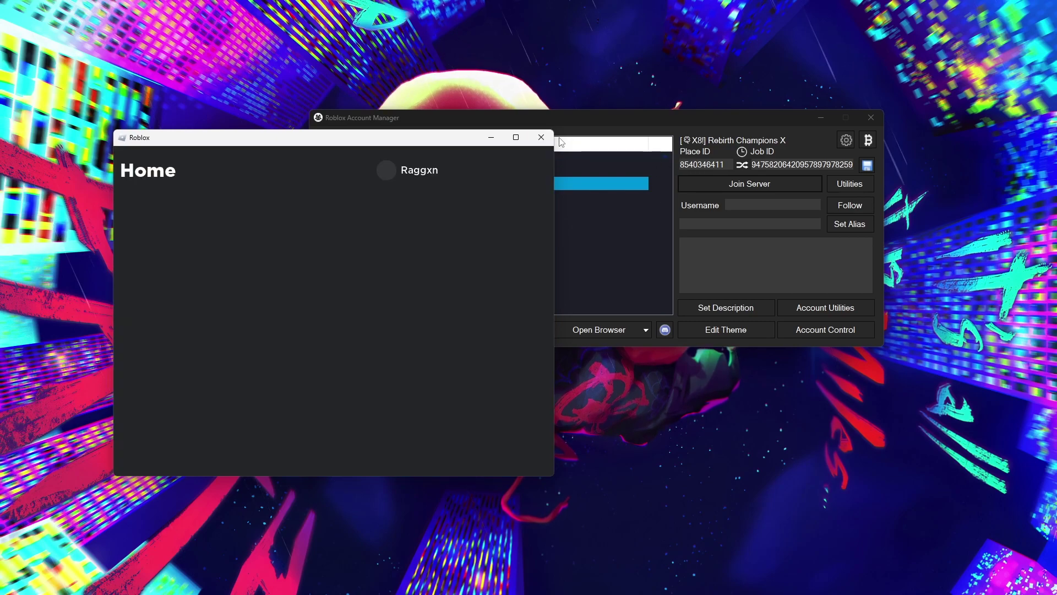
Turn on Multi Roblox in the account manager's General settings, then select the DefNotExible account
{"action": "left_click", "coordinate": [847, 140]}
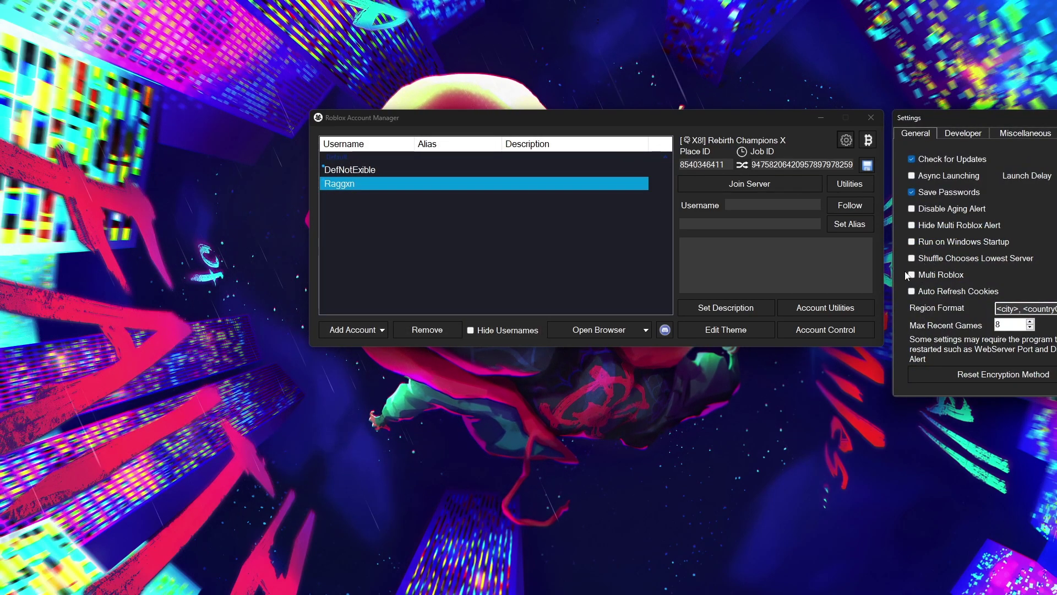
{"action": "left_click_drag", "start_coordinate": [972, 122], "coordinate": [905, 126]}
{"action": "left_click", "coordinate": [854, 279]}
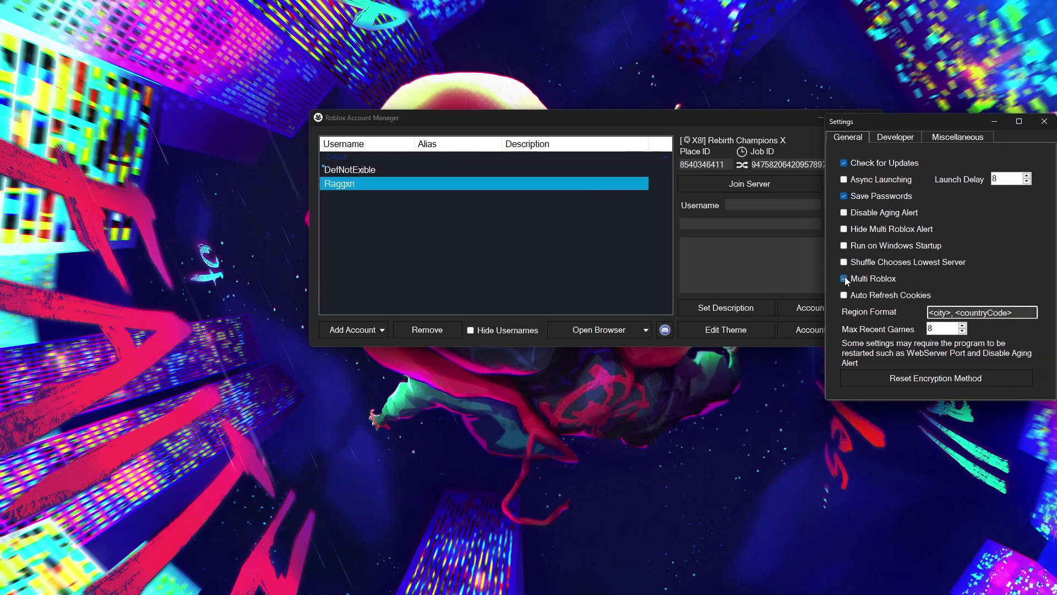
{"action": "left_click", "coordinate": [1044, 121]}
{"action": "left_click", "coordinate": [383, 170]}
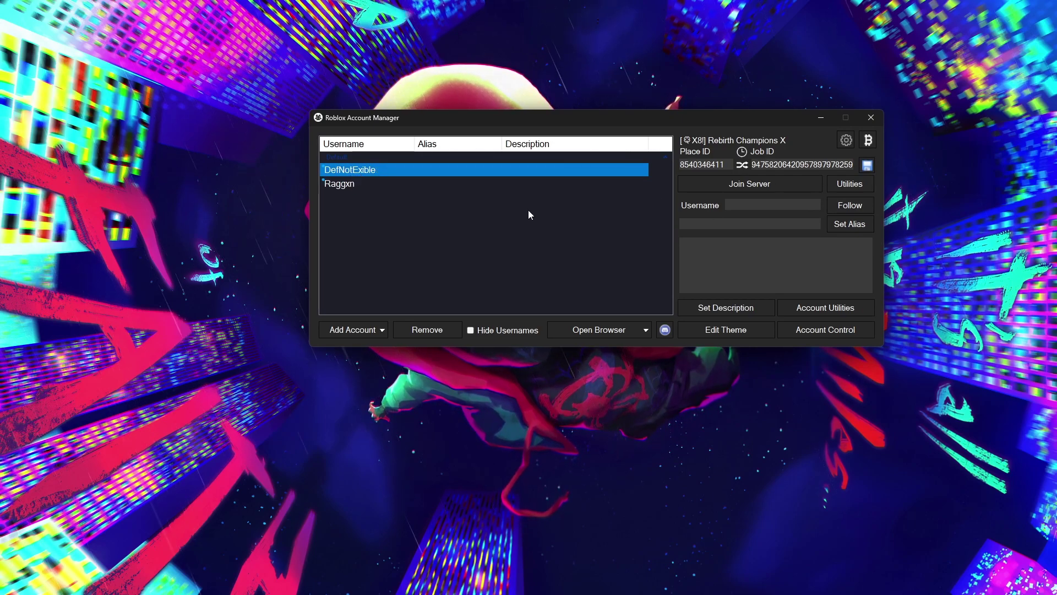
Launch DefNotExible and Raggxn into one Rebirth Champions X server, choosing Low Detail on the left game
{"action": "left_click", "coordinate": [724, 181]}
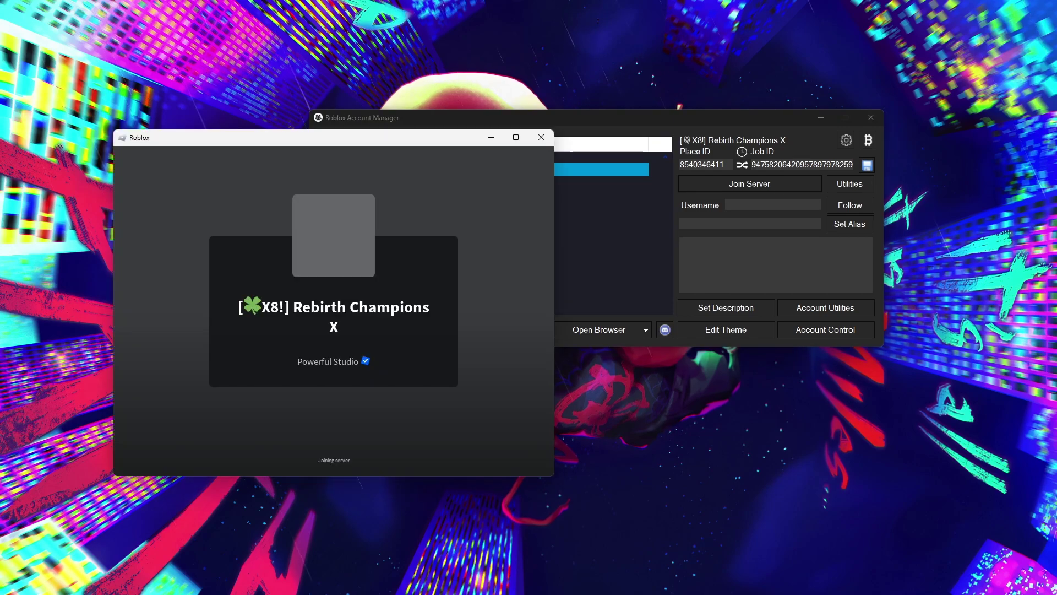
{"action": "left_click_drag", "start_coordinate": [525, 118], "coordinate": [595, 73]}
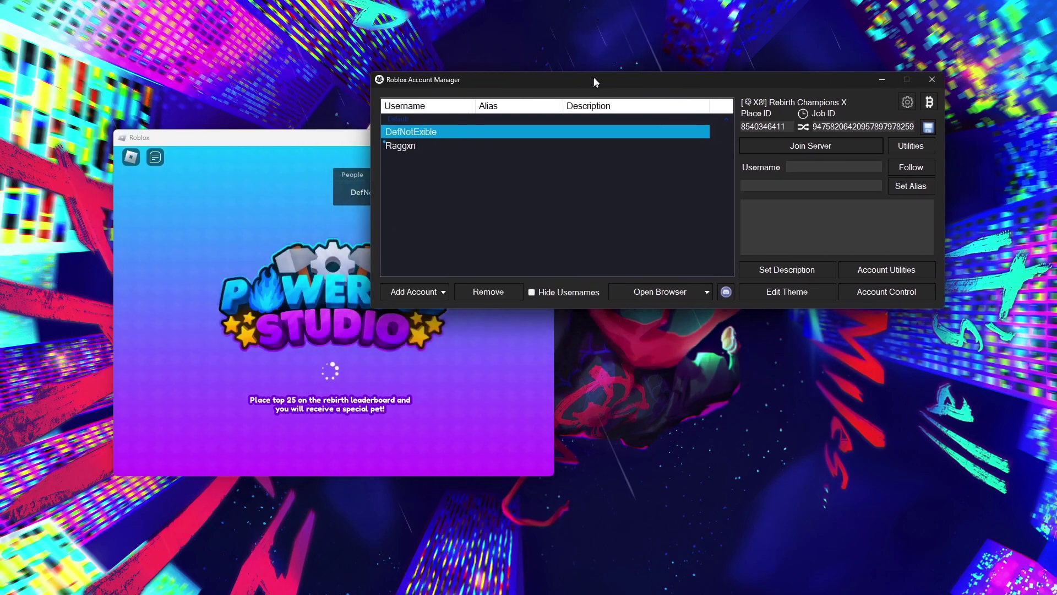
{"action": "left_click", "coordinate": [421, 138]}
{"action": "left_click", "coordinate": [806, 144]}
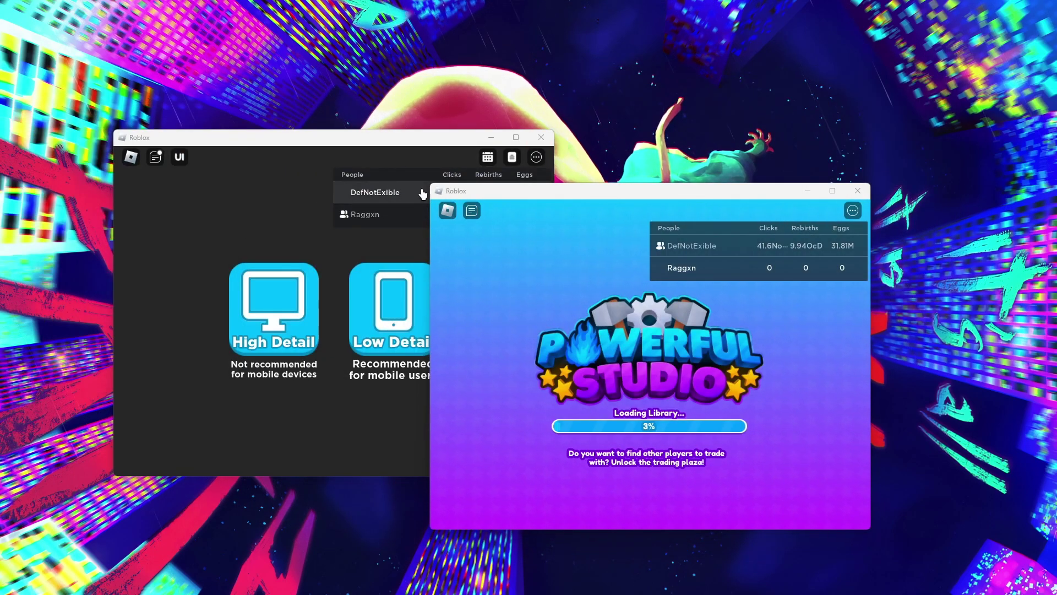
{"action": "left_click_drag", "start_coordinate": [471, 191], "coordinate": [641, 132]}
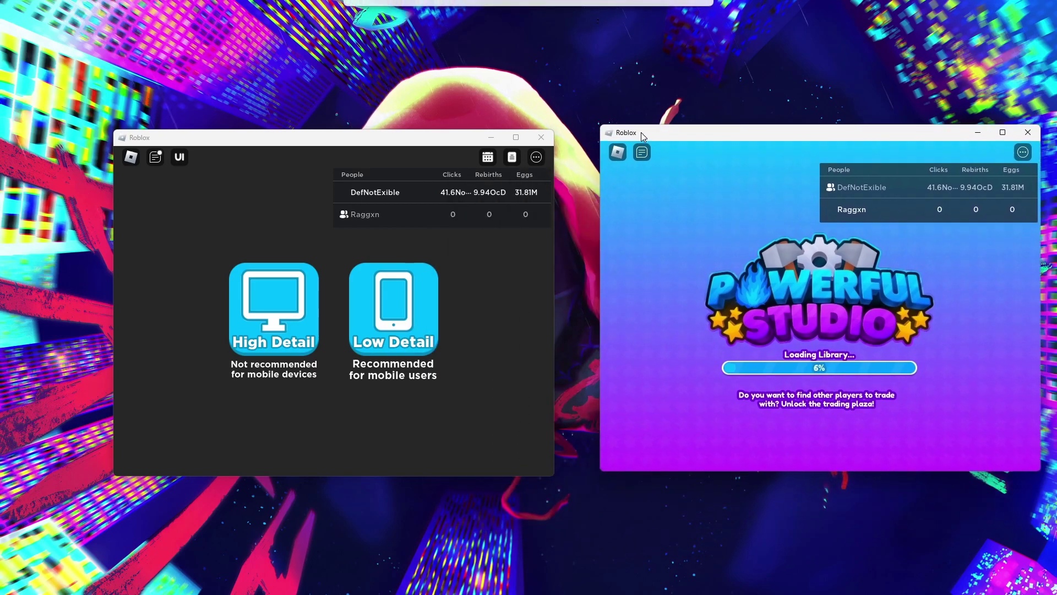
{"action": "left_click", "coordinate": [411, 300]}
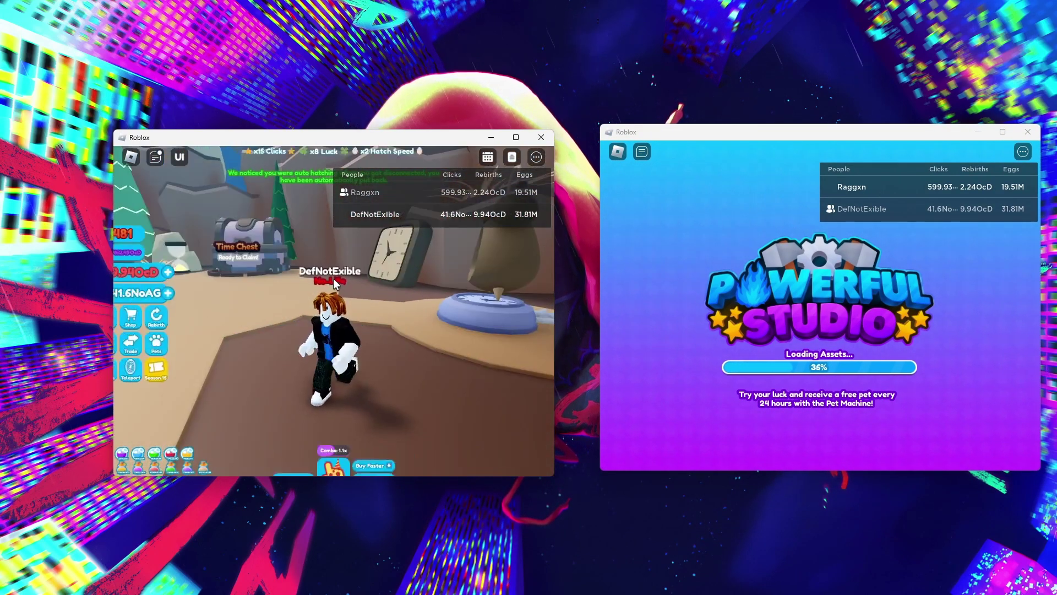
{"action": "left_click_drag", "start_coordinate": [728, 138], "coordinate": [687, 143]}
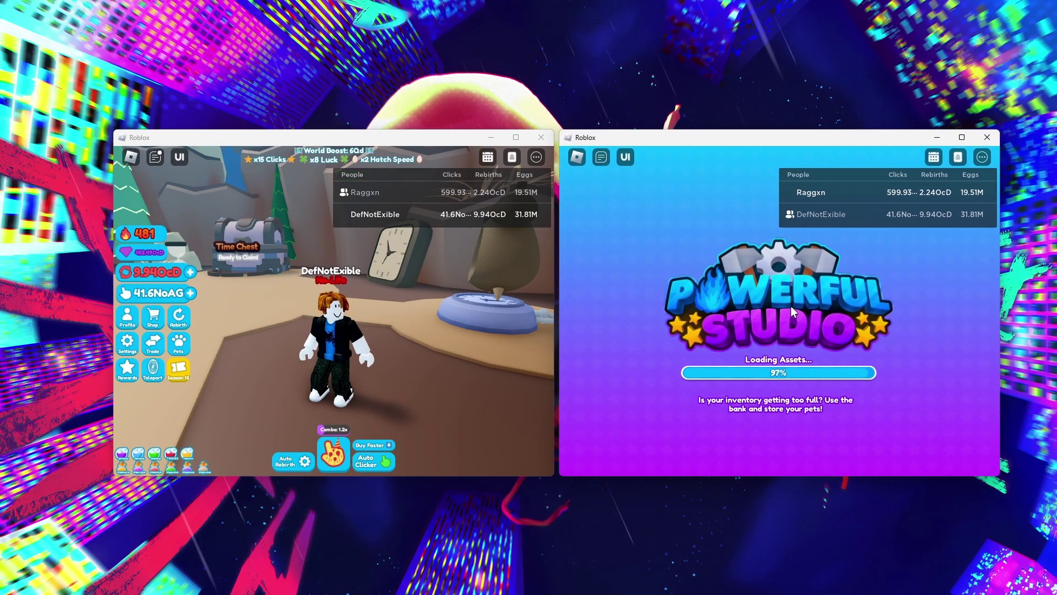
{"action": "left_click", "coordinate": [851, 325]}
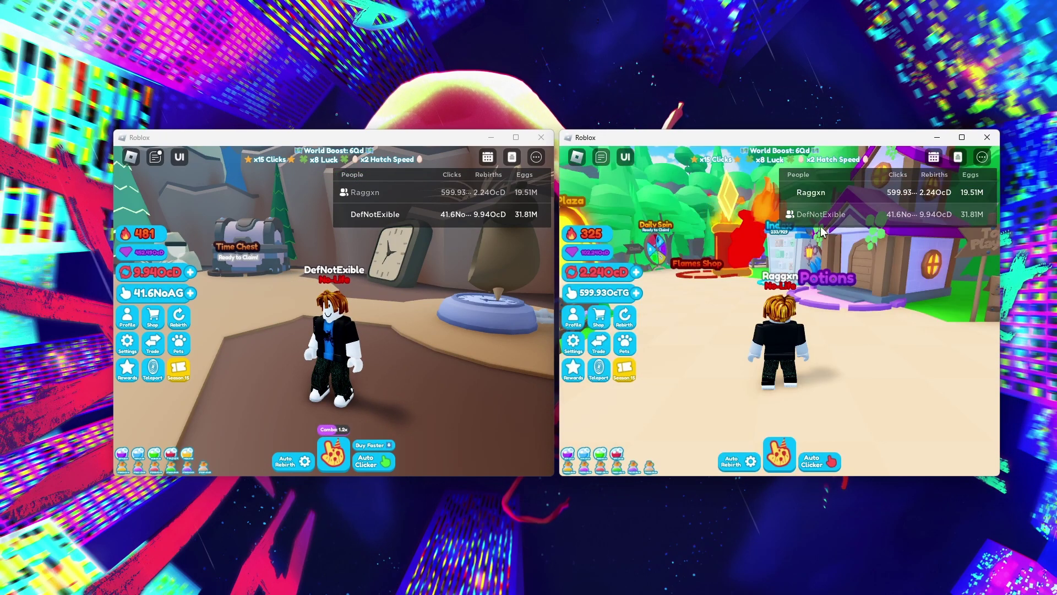
{"action": "key", "text": "a"}
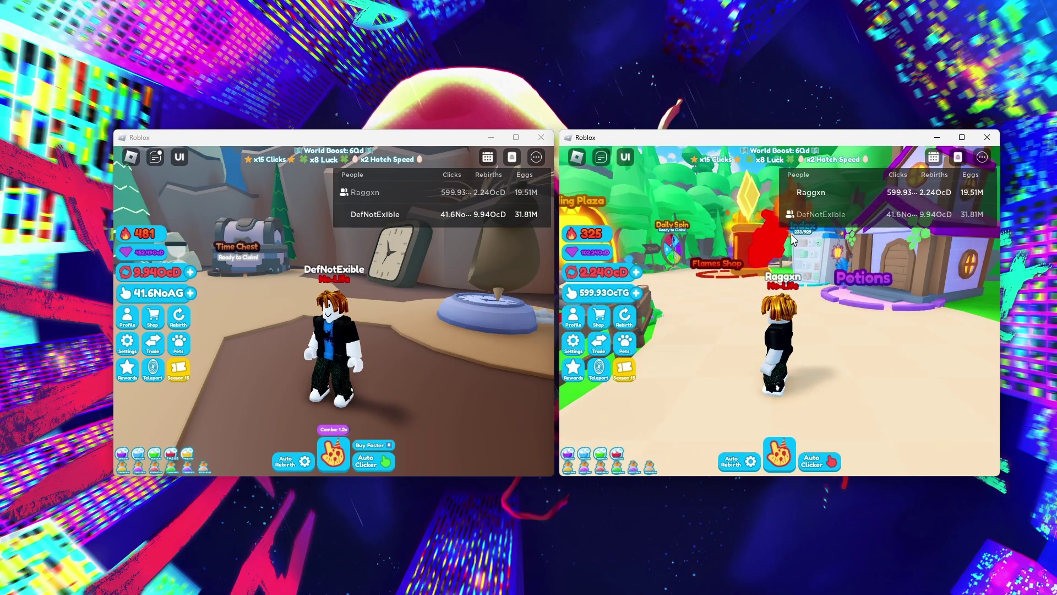
{"action": "left_click", "coordinate": [599, 372]}
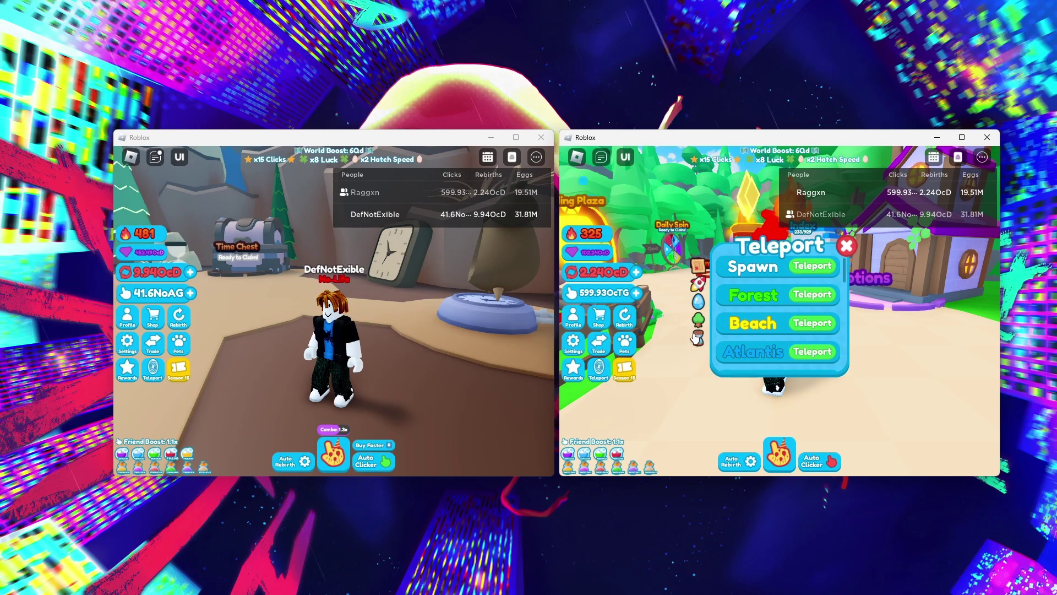
{"action": "left_click", "coordinate": [697, 337]}
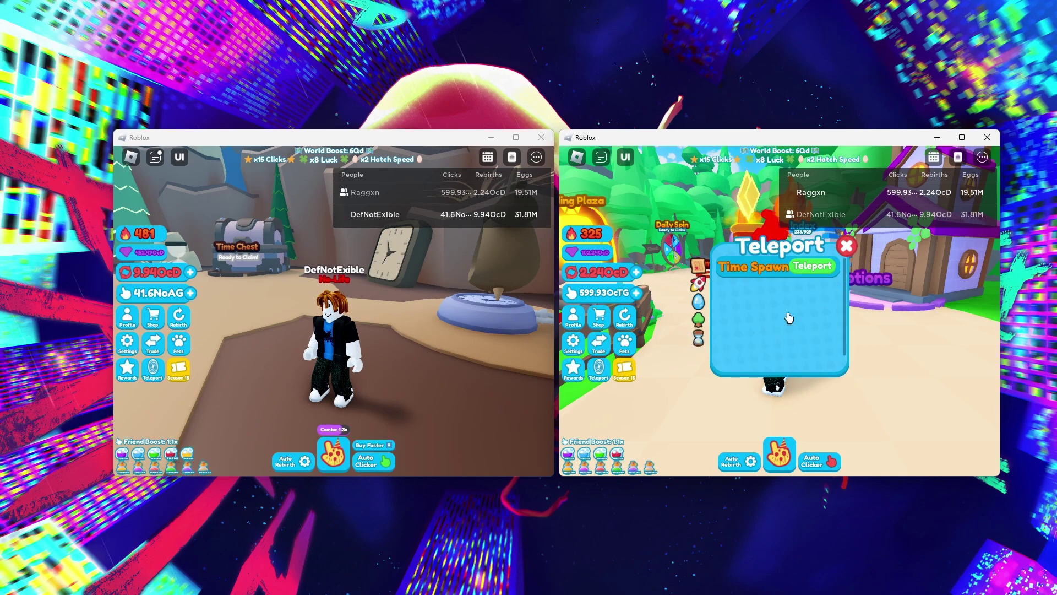
{"action": "left_click", "coordinate": [826, 266]}
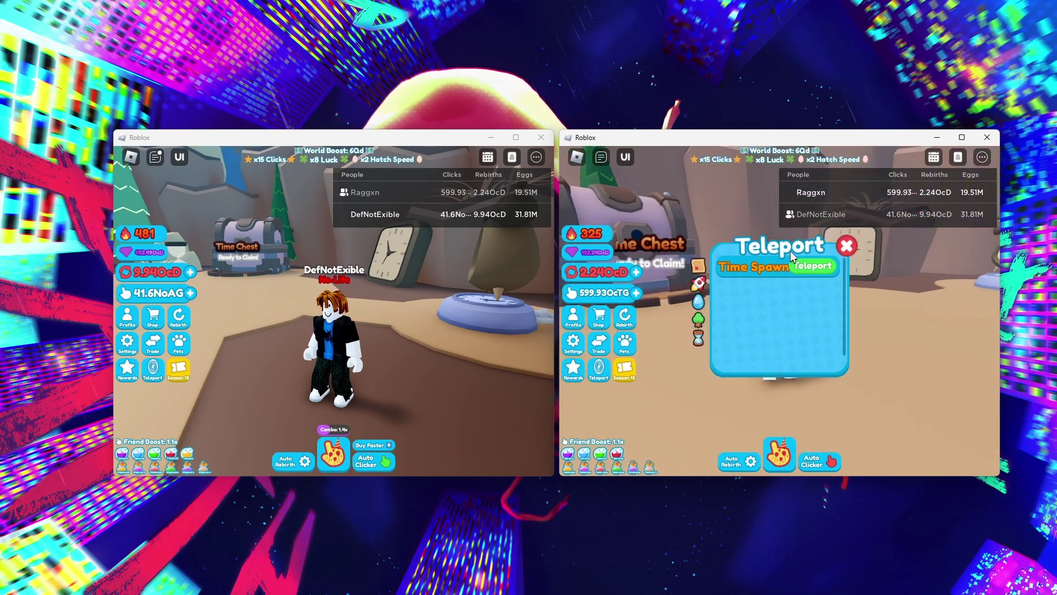
Walk both avatars with WASD until they stand side by side near the Time Chest
{"action": "key", "text": "w"}
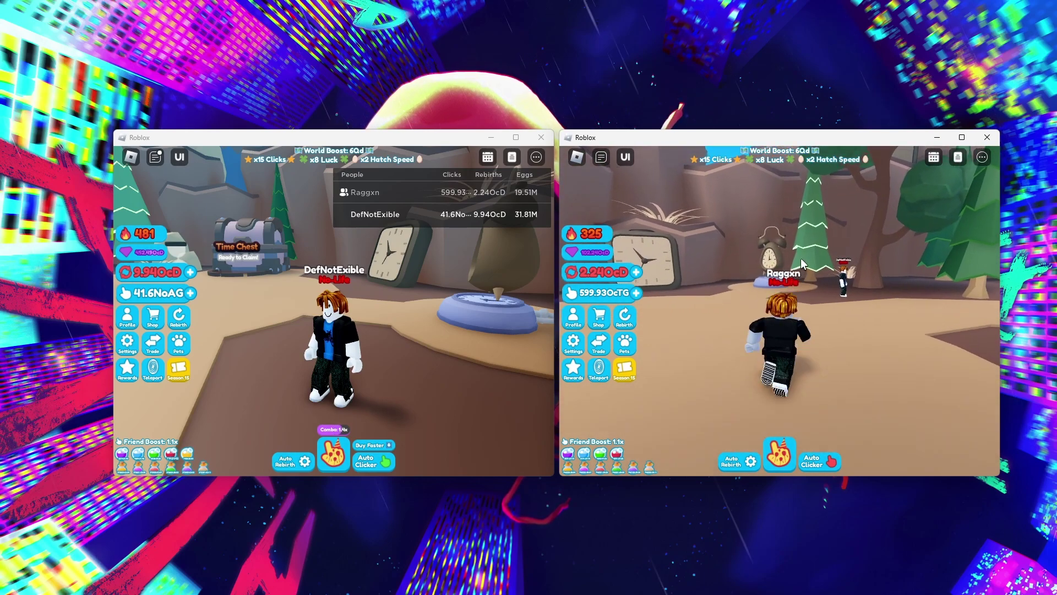
{"action": "key", "text": "s"}
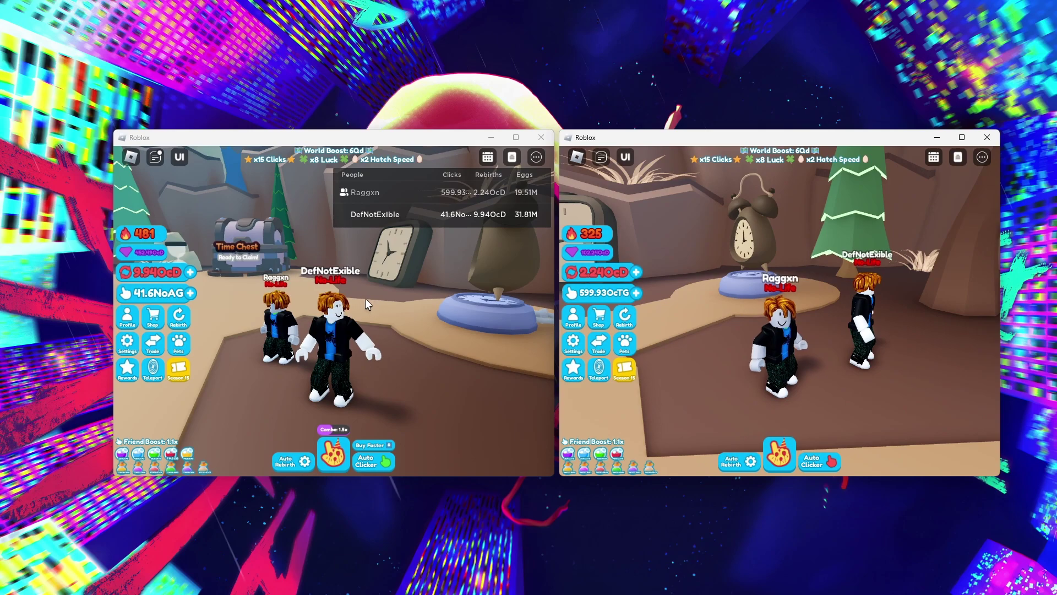
{"action": "left_click", "coordinate": [417, 300]}
{"action": "key", "text": "w"}
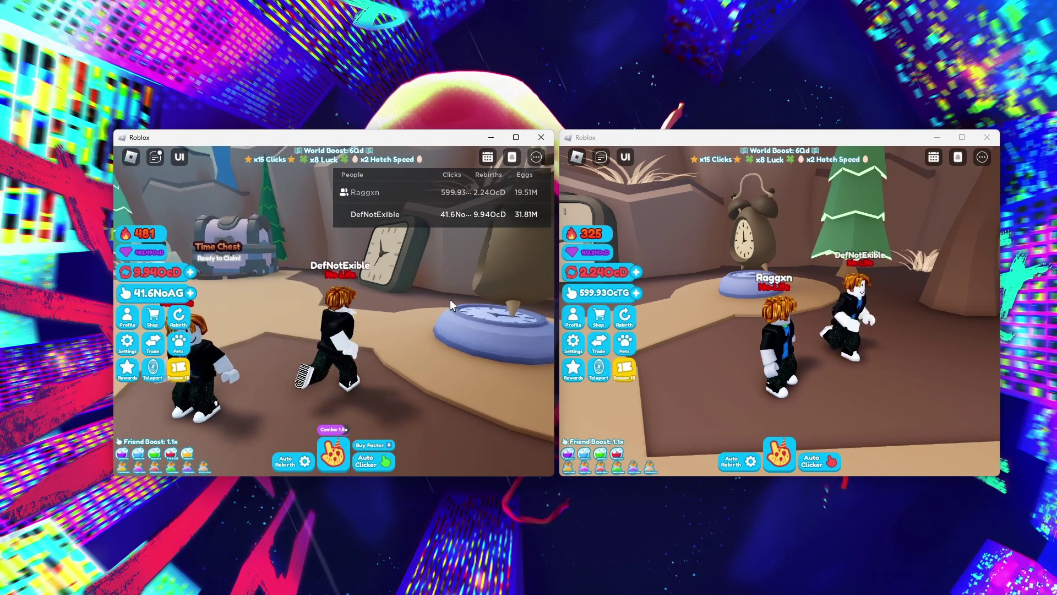
{"action": "left_click", "coordinate": [755, 323]}
{"action": "key", "text": "w"}
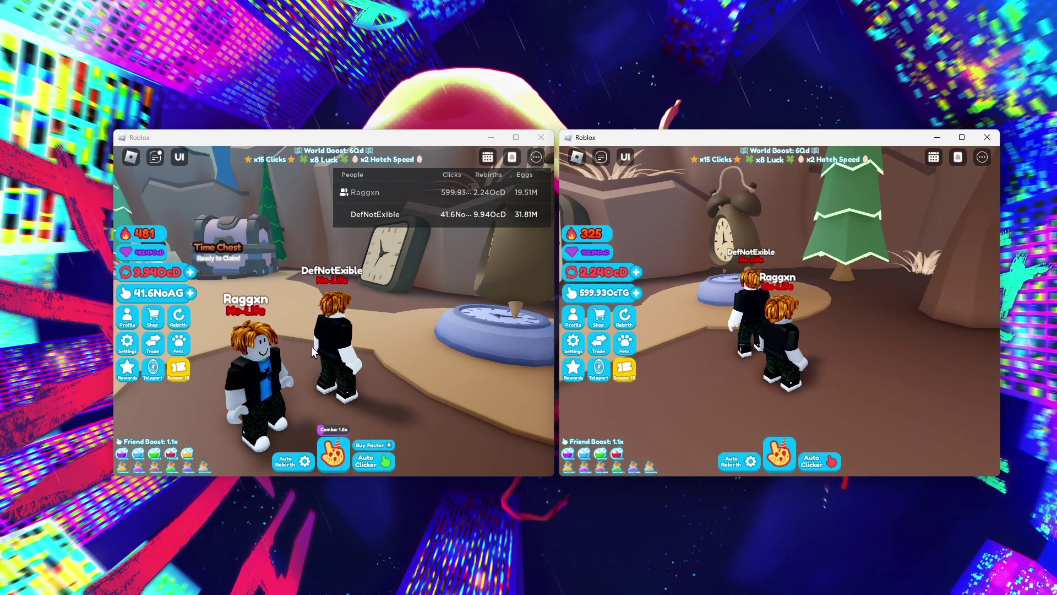
{"action": "left_click", "coordinate": [461, 307]}
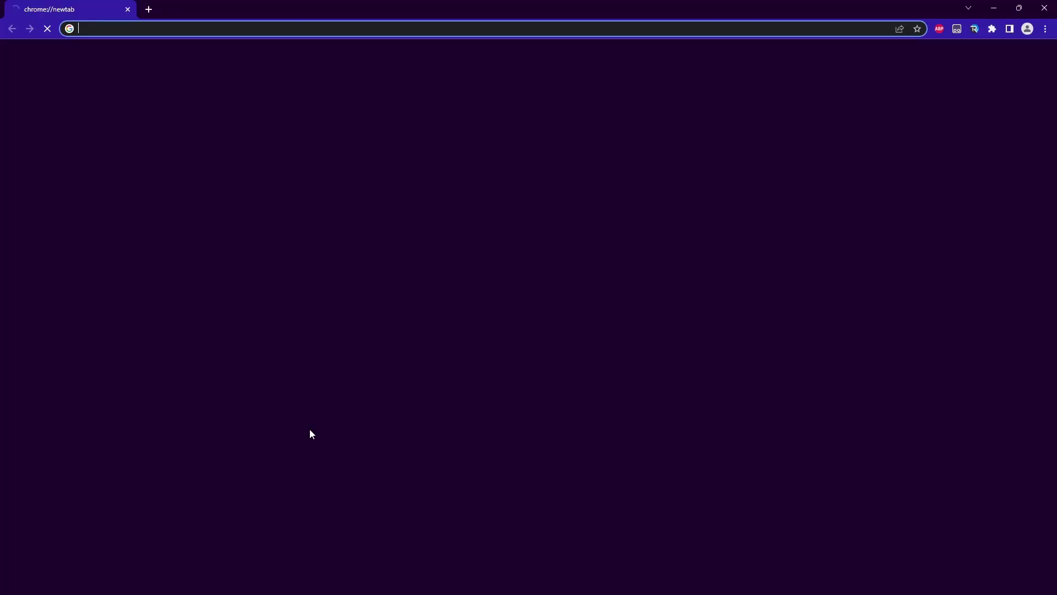
Search for gsautoclicker and download the GS Auto Clicker 3.1.4 installer from Uptodown, keeping it despite the warning
{"action": "left_click", "coordinate": [144, 52]}
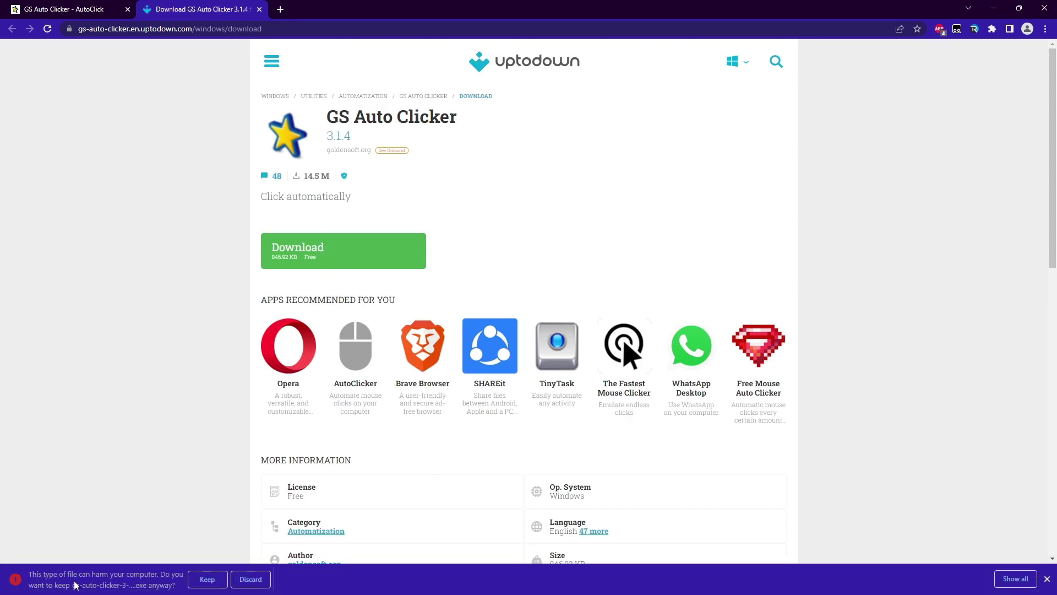
{"action": "left_click", "coordinate": [194, 583]}
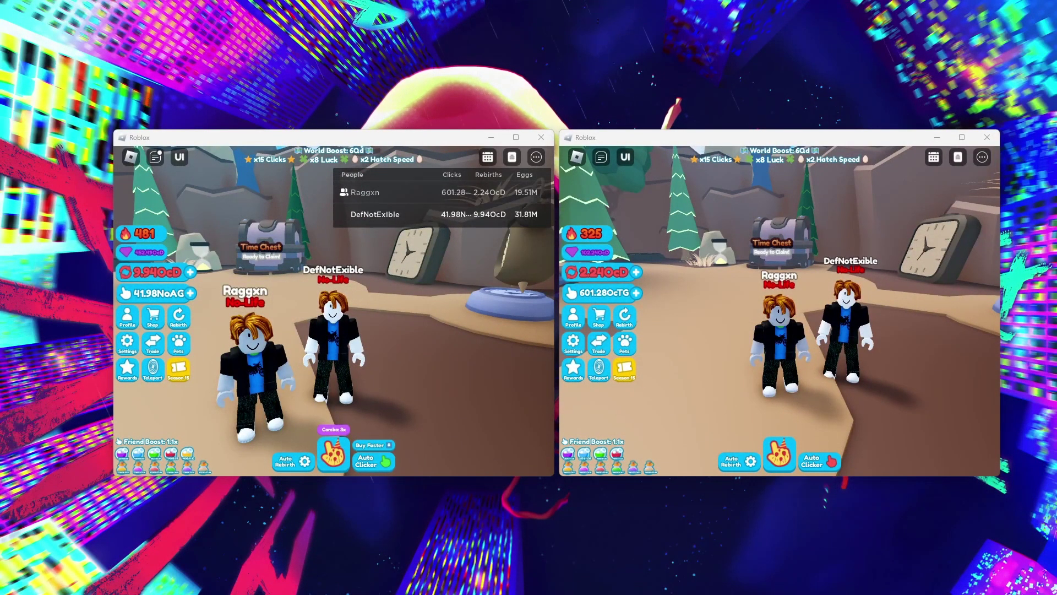
Set GS Auto Clicker's clicking options to the left mouse button with Double clicks
{"action": "left_click_drag", "start_coordinate": [690, 231], "coordinate": [619, 241]}
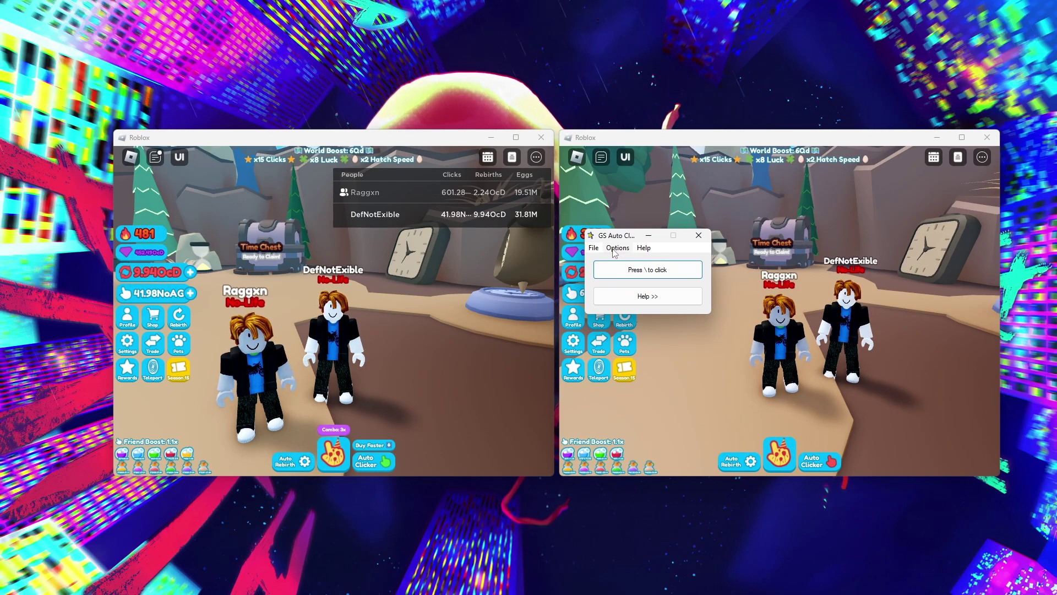
{"action": "left_click", "coordinate": [616, 248]}
{"action": "mouse_move", "coordinate": [642, 266]}
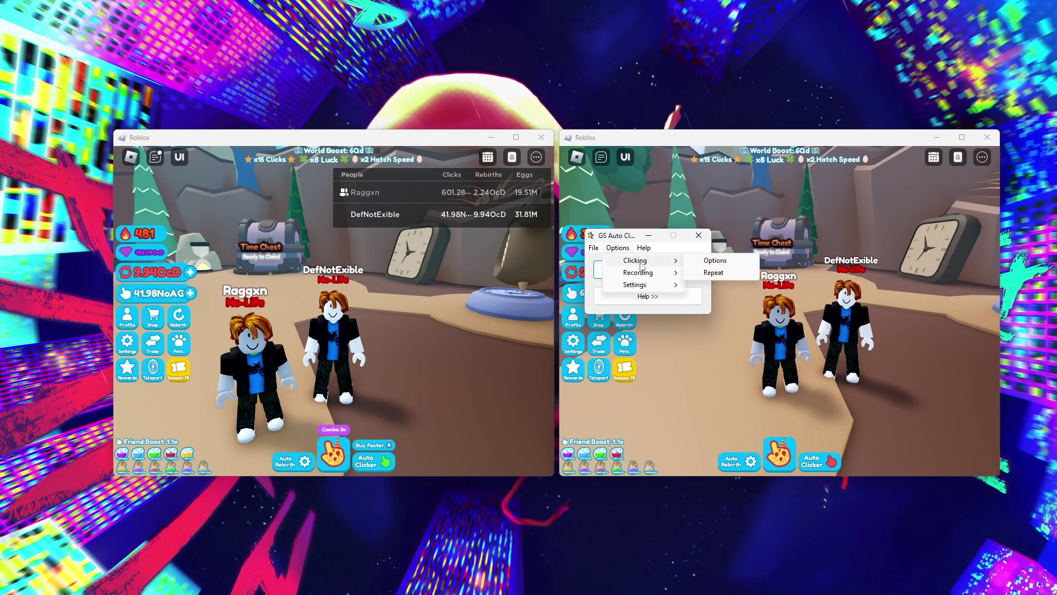
{"action": "left_click", "coordinate": [714, 272]}
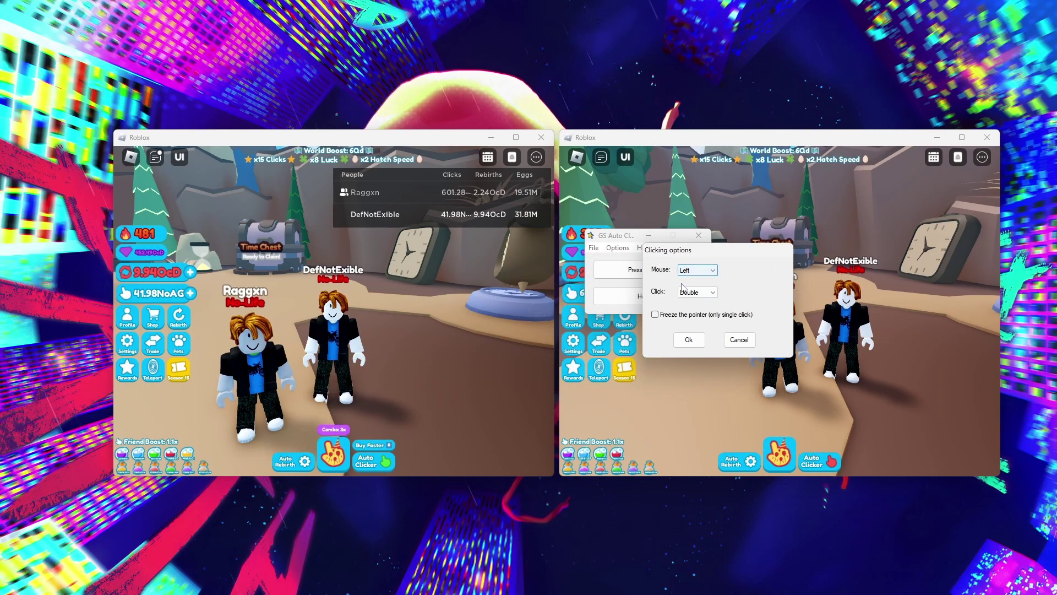
{"action": "left_click", "coordinate": [705, 292]}
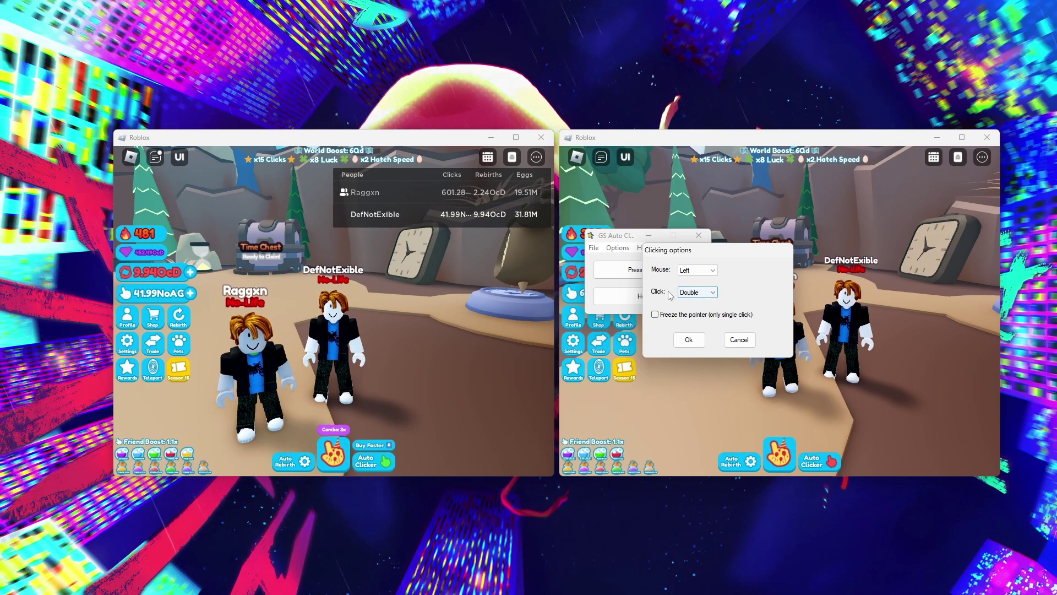
{"action": "left_click", "coordinate": [691, 339]}
In the Clicking > Repeat settings, choose Repeat until stopped with a 30-millisecond interval
{"action": "left_click", "coordinate": [618, 248]}
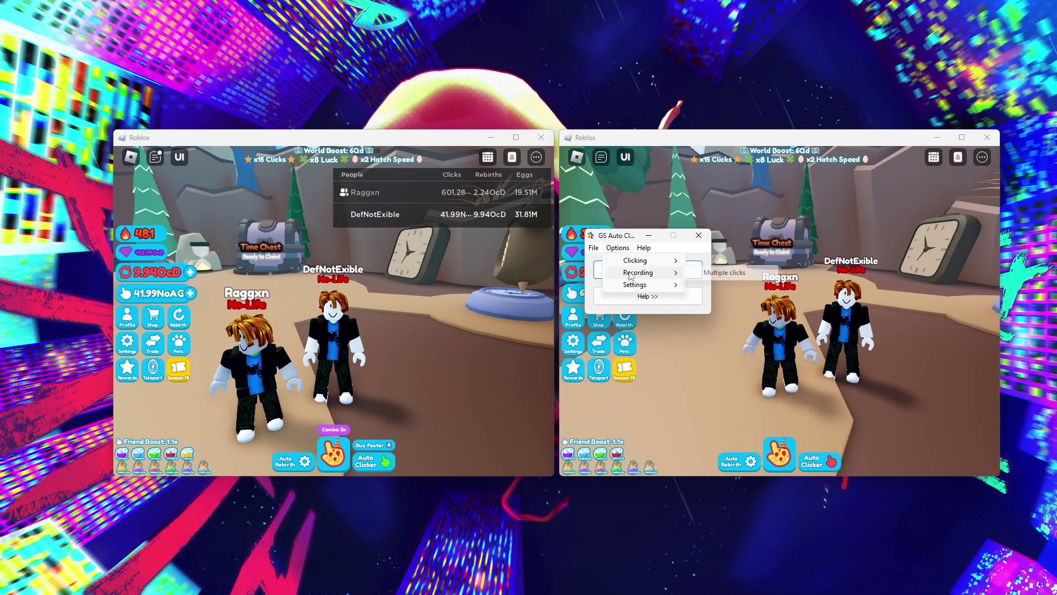
{"action": "mouse_move", "coordinate": [631, 275]}
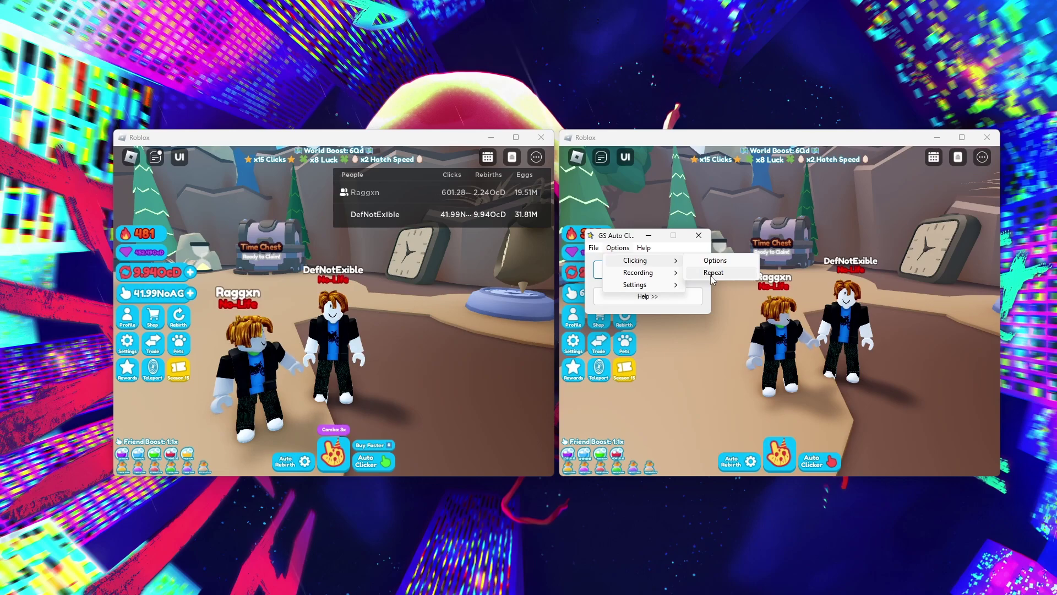
{"action": "left_click", "coordinate": [718, 273]}
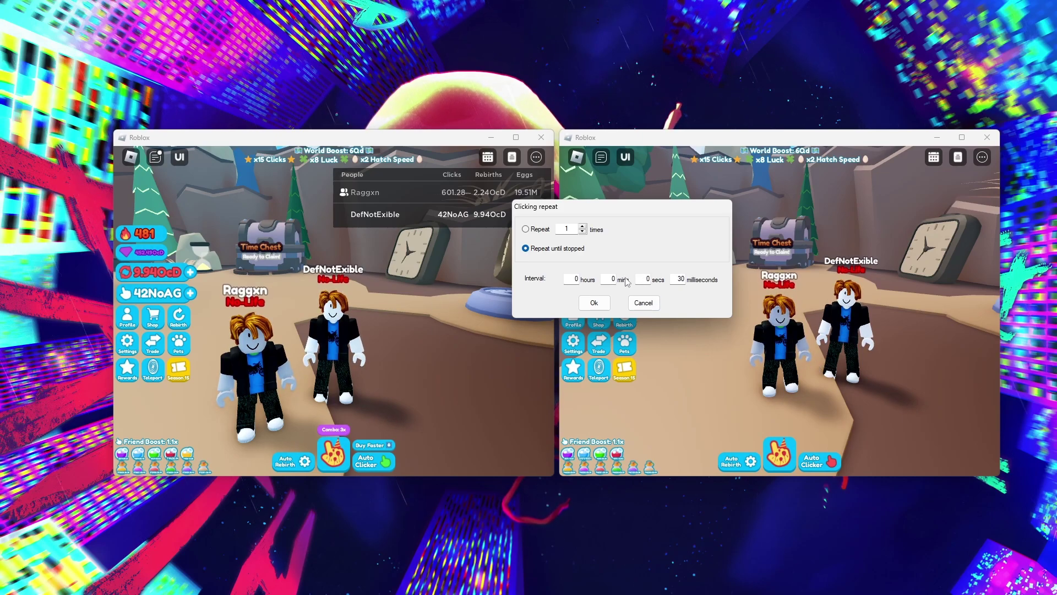
Confirm the 30 ms repeat-until-stopped settings and open the Record multiple clicks setup
{"action": "left_click", "coordinate": [594, 303]}
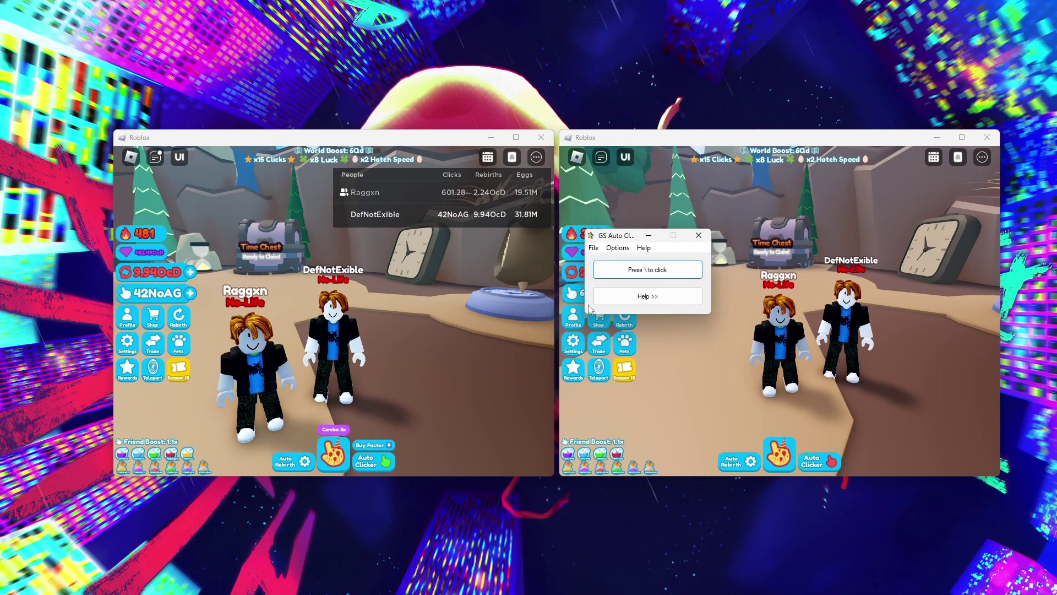
{"action": "left_click", "coordinate": [618, 248]}
{"action": "mouse_move", "coordinate": [630, 275]}
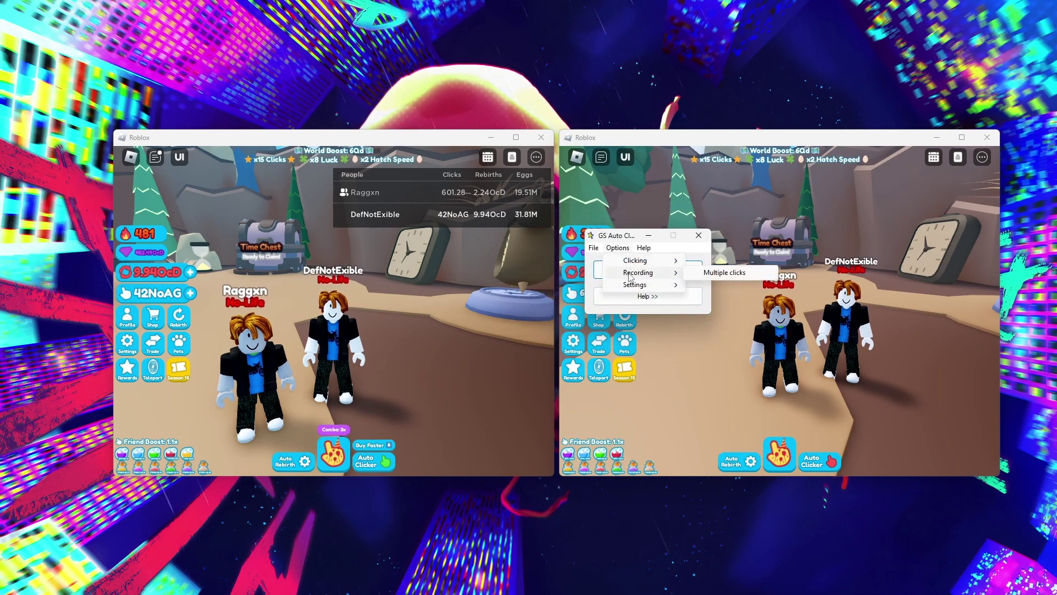
{"action": "left_click", "coordinate": [729, 274]}
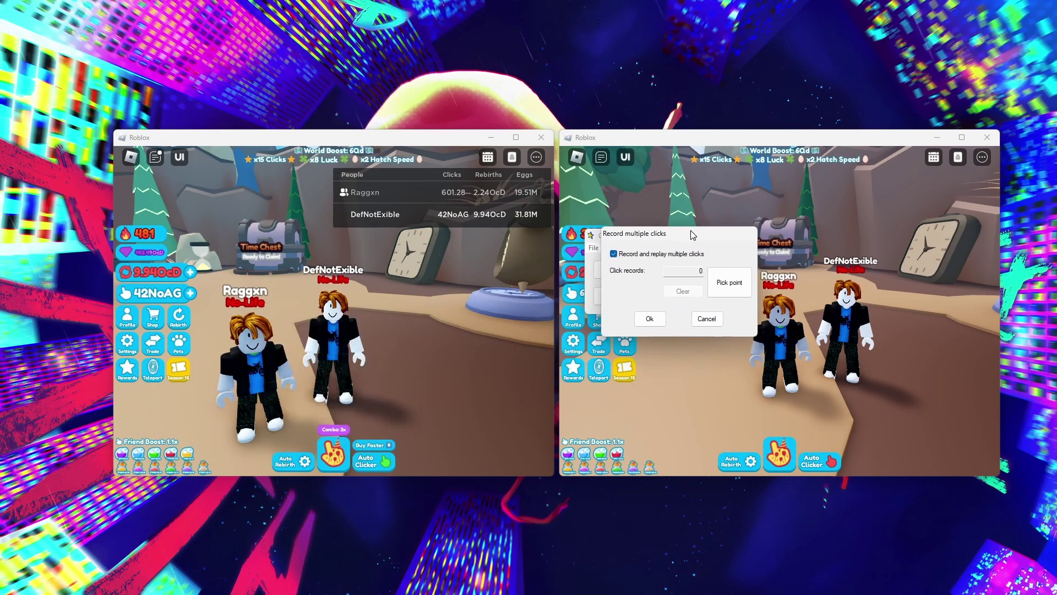
Record two click points, one in each Roblox window, and confirm them
{"action": "left_click_drag", "start_coordinate": [691, 266], "coordinate": [533, 261]}
{"action": "left_click", "coordinate": [569, 309]}
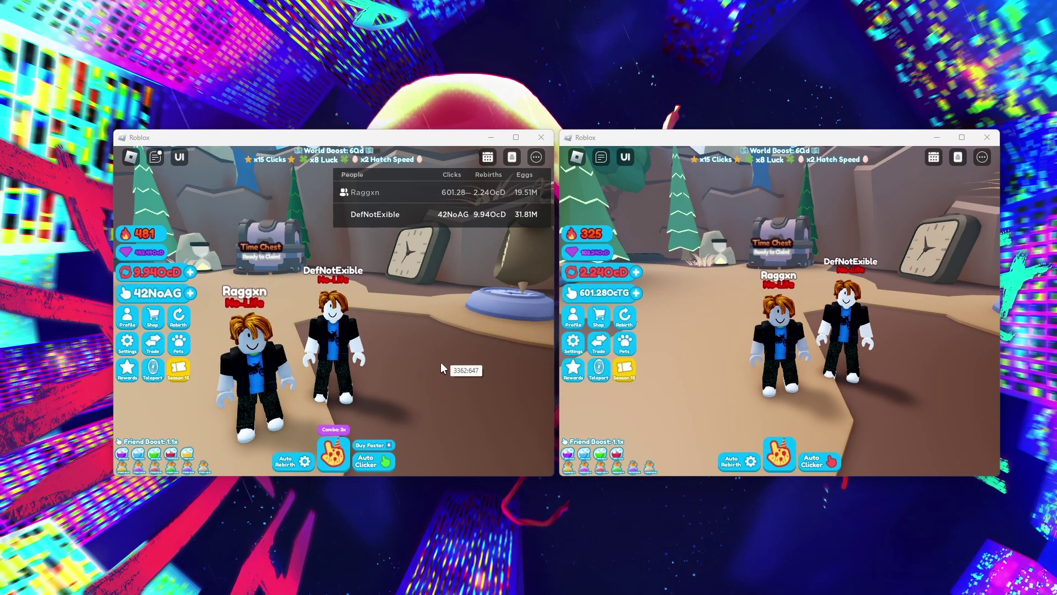
{"action": "left_click", "coordinate": [458, 394]}
{"action": "left_click", "coordinate": [569, 308]}
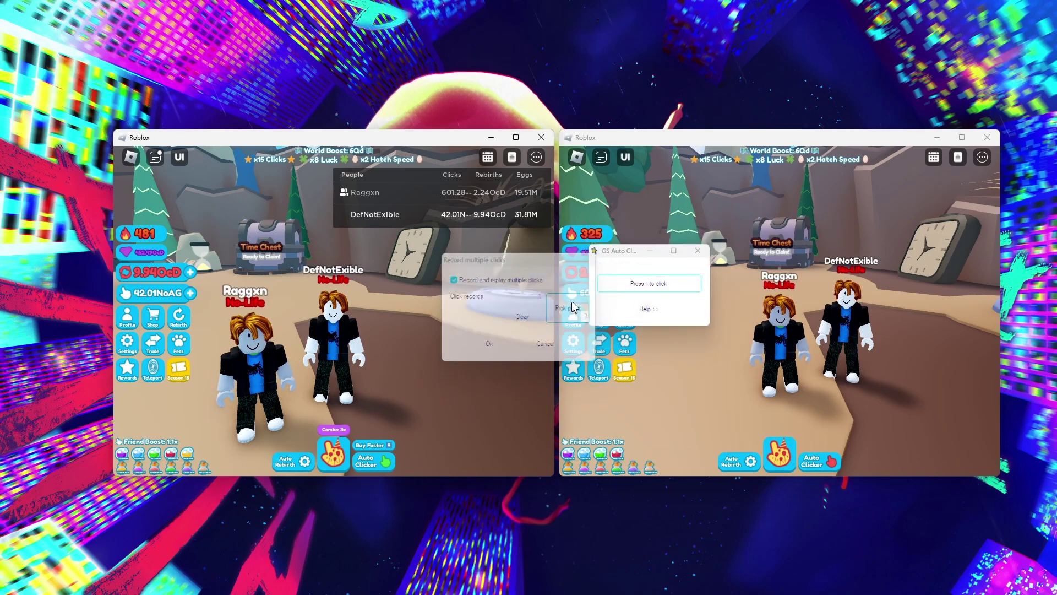
{"action": "left_click", "coordinate": [917, 385]}
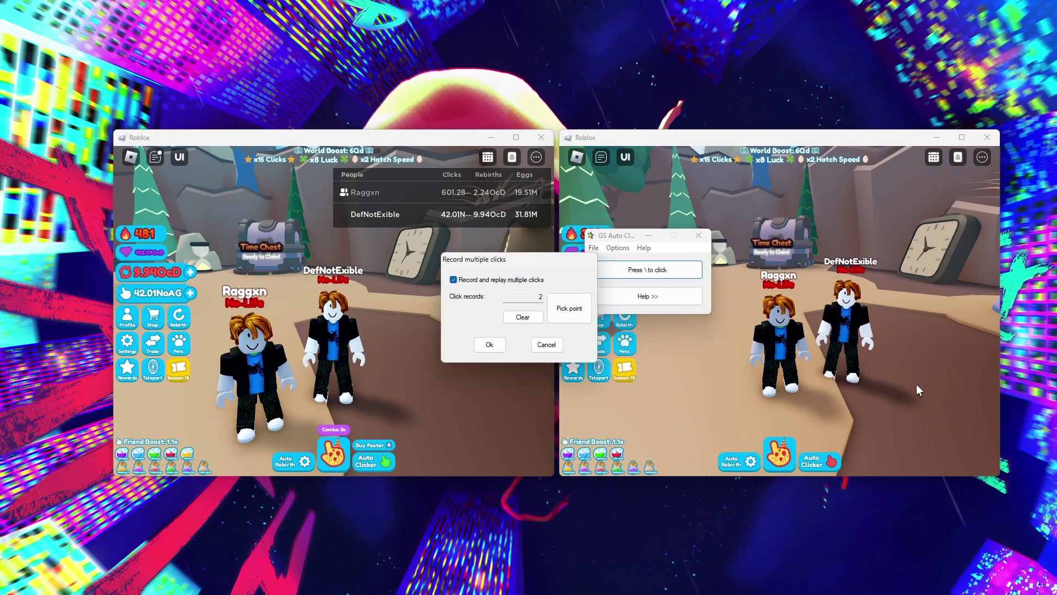
{"action": "left_click", "coordinate": [503, 346]}
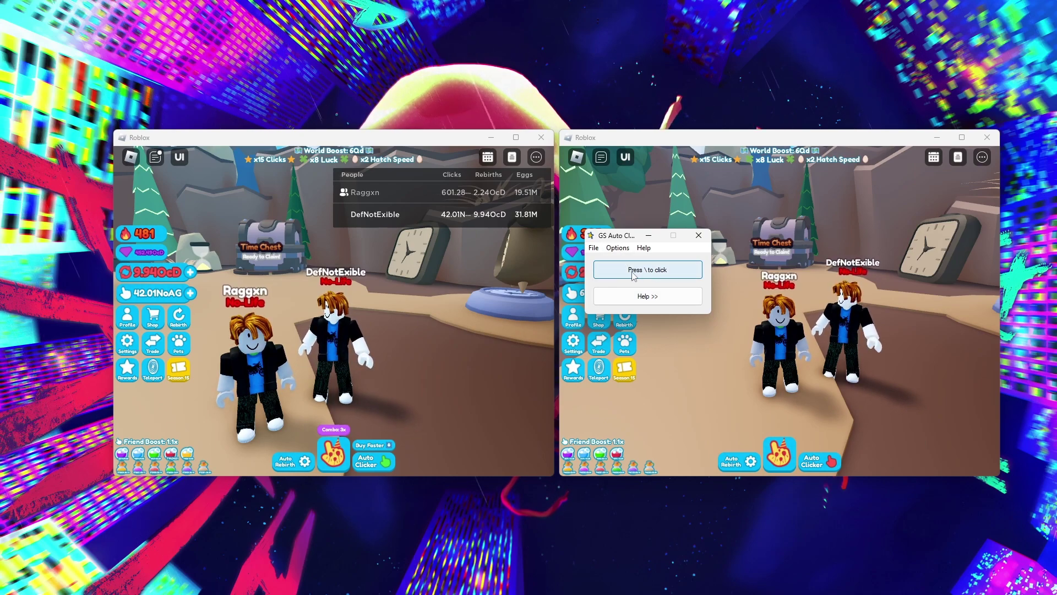
Move the clicker window above the games and start auto-clicking with the backslash hotkey
{"action": "left_click", "coordinate": [617, 248]}
{"action": "mouse_move", "coordinate": [637, 287]}
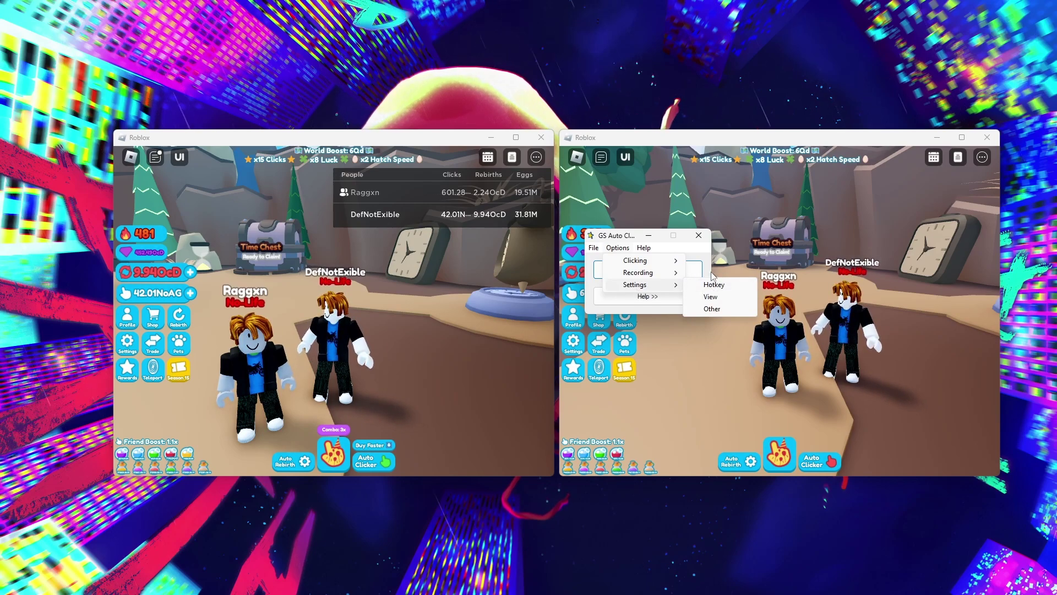
{"action": "left_click", "coordinate": [648, 296]}
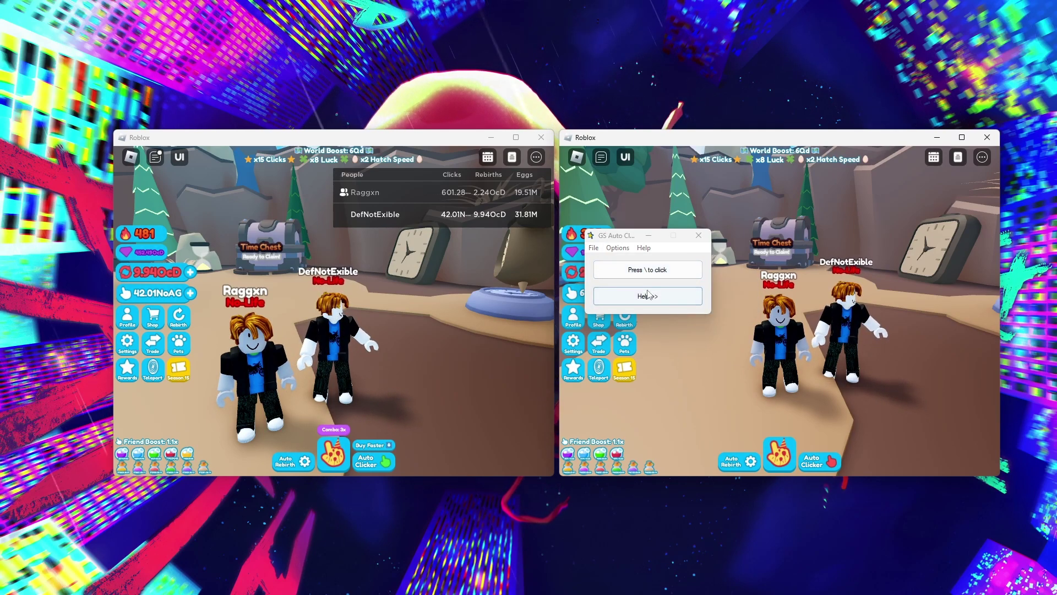
{"action": "left_click_drag", "start_coordinate": [629, 238], "coordinate": [544, 36]}
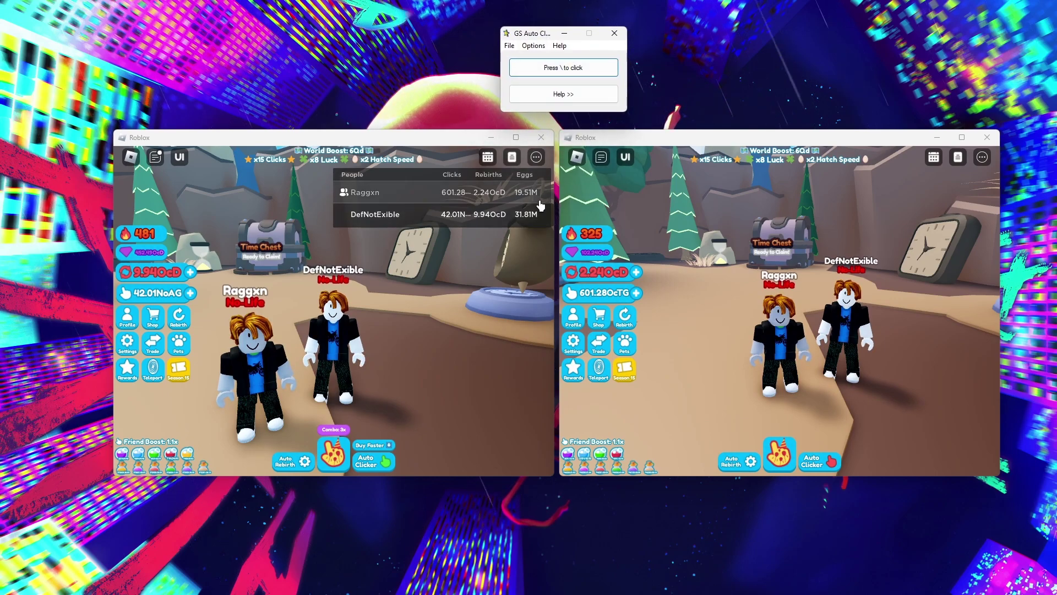
{"action": "key", "text": "backslash"}
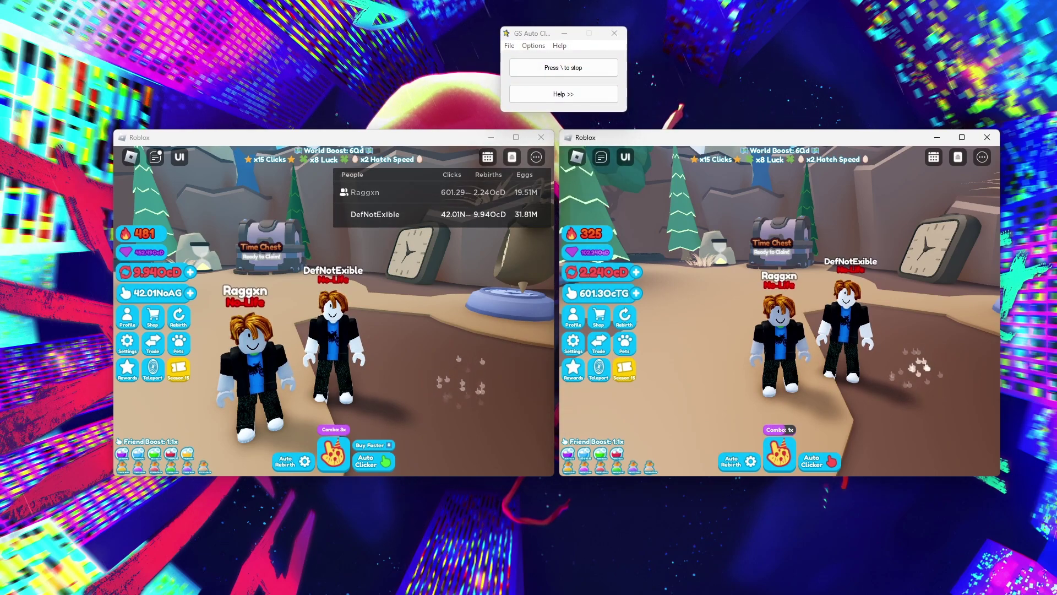